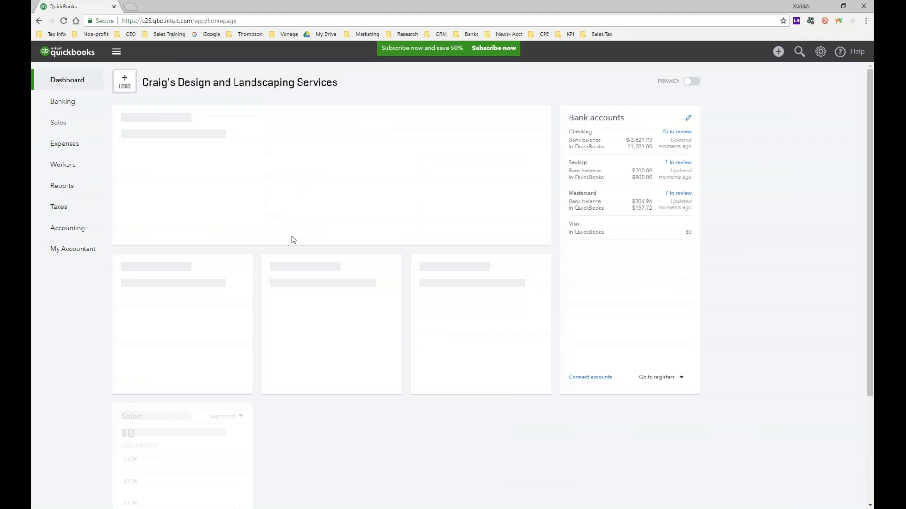
- Start a new customer record in the Sales customer list with the company name ABC LLC
{"action": "left_click", "coordinate": [80, 124]}
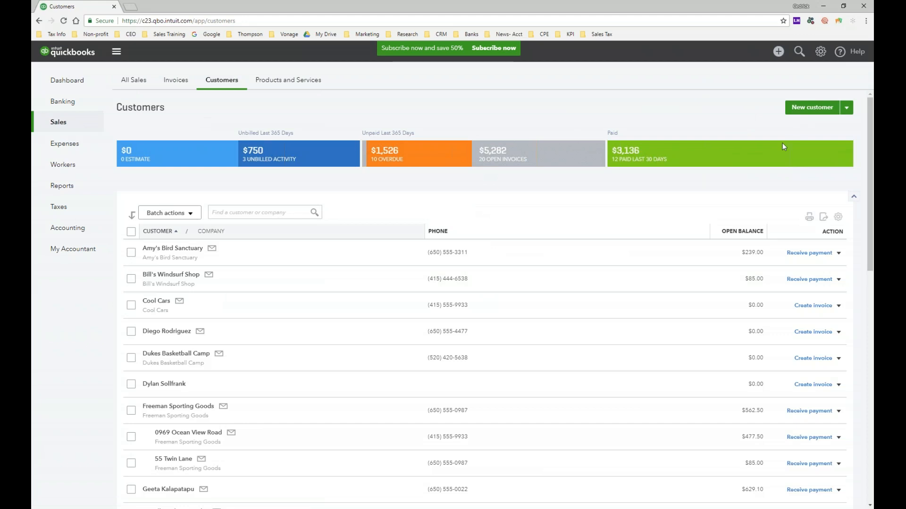
{"action": "left_click", "coordinate": [808, 113]}
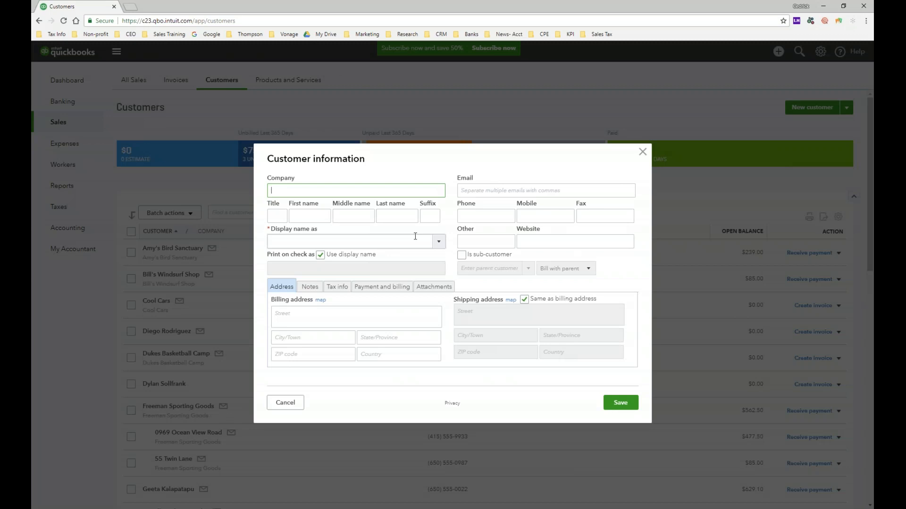
{"action": "type", "text": "ABC"}
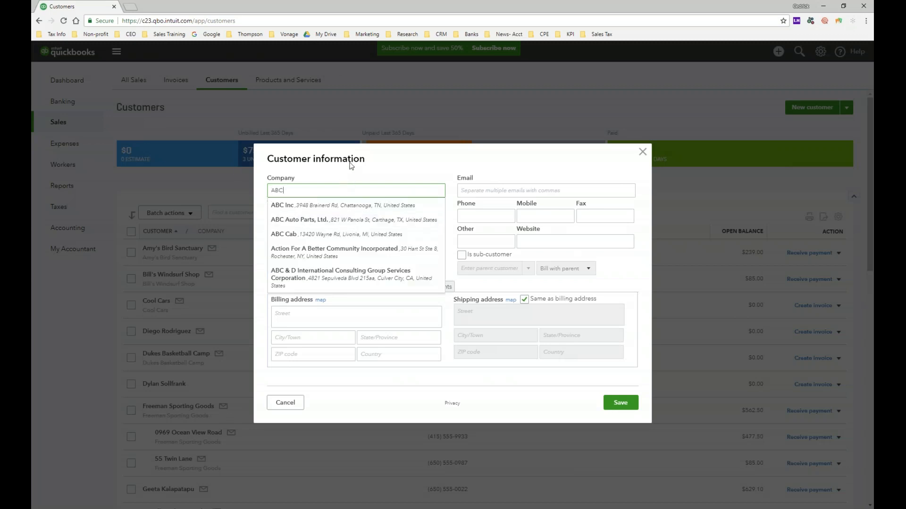
{"action": "left_click", "coordinate": [312, 190]}
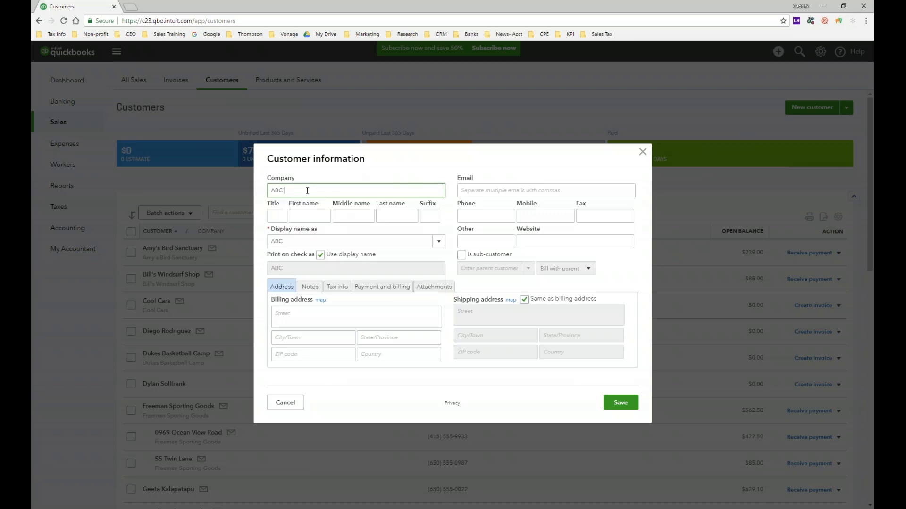
{"action": "type", "text": "LLC"}
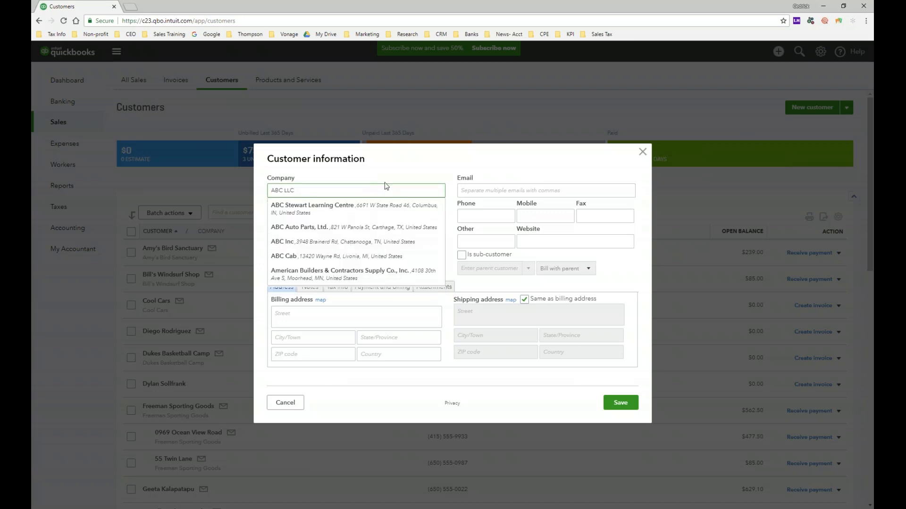
{"action": "left_click", "coordinate": [421, 370]}
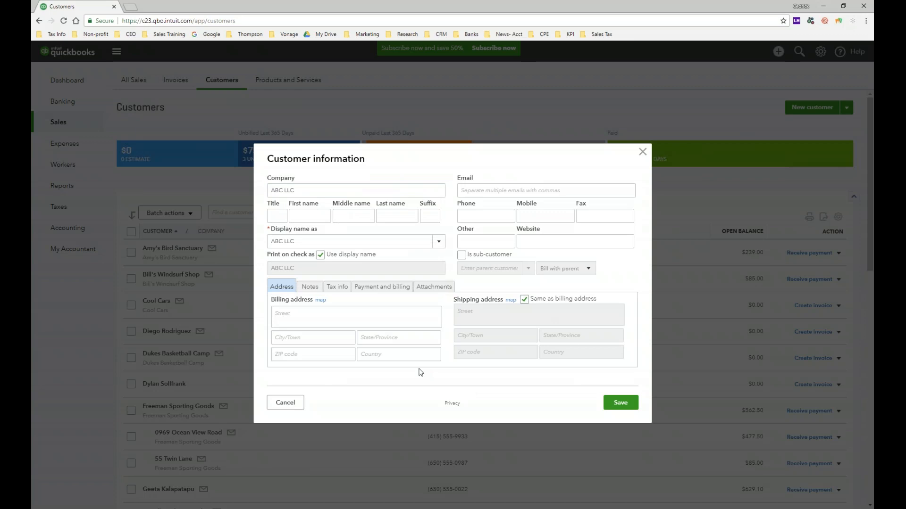
- Enter X, Y and Z as the customer's first, middle and last names, keeping X Y Z as the display name
{"action": "left_click", "coordinate": [310, 215]}
{"action": "left_click", "coordinate": [313, 194]}
{"action": "left_click", "coordinate": [309, 215]}
{"action": "type", "text": "X"}
{"action": "left_click", "coordinate": [362, 212]}
{"action": "key", "text": "Tab"}
{"action": "left_click", "coordinate": [386, 246]}
{"action": "left_click", "coordinate": [439, 241]}
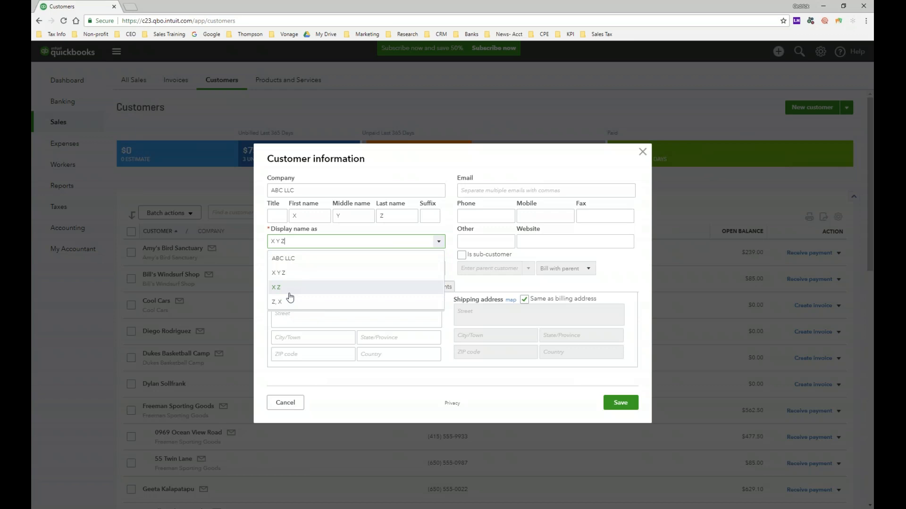
{"action": "left_click", "coordinate": [395, 169]}
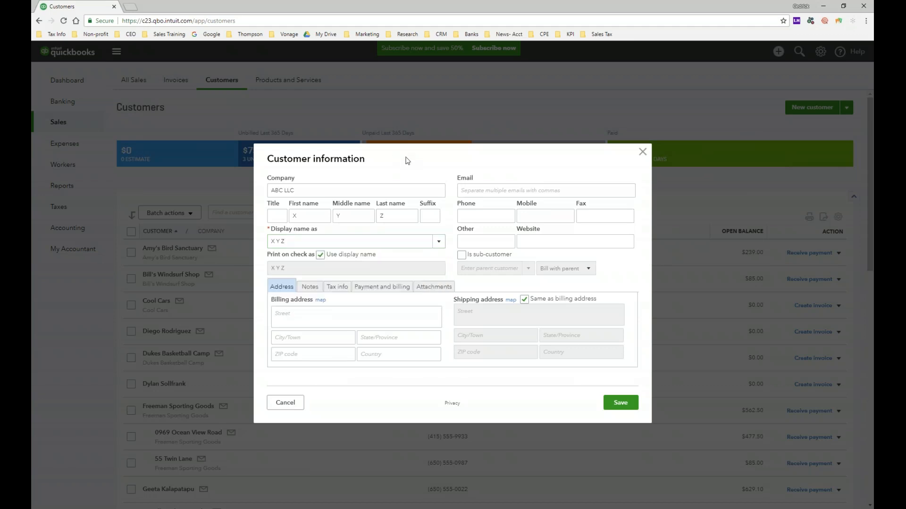
- Examine the print-on-check option, the billing and shipping address fields, and the contact fields of the customer form
{"action": "left_click", "coordinate": [320, 254]}
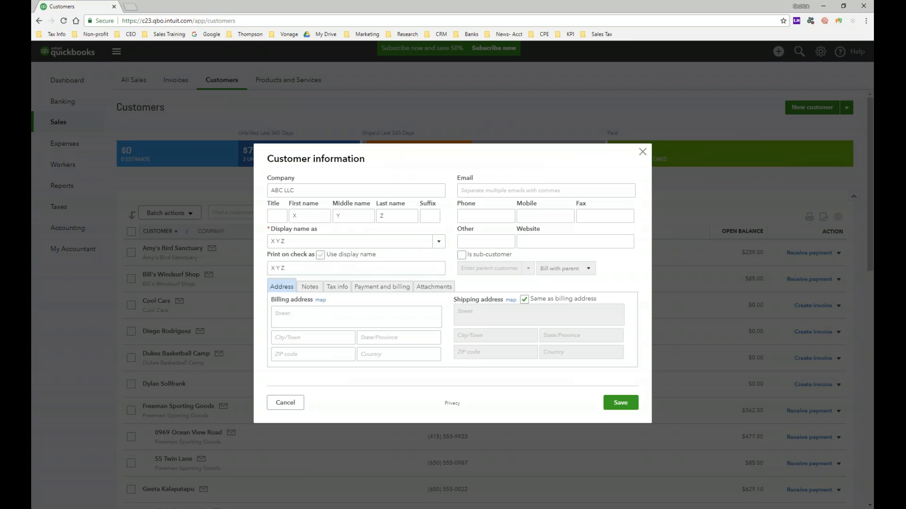
{"action": "left_click", "coordinate": [320, 255]}
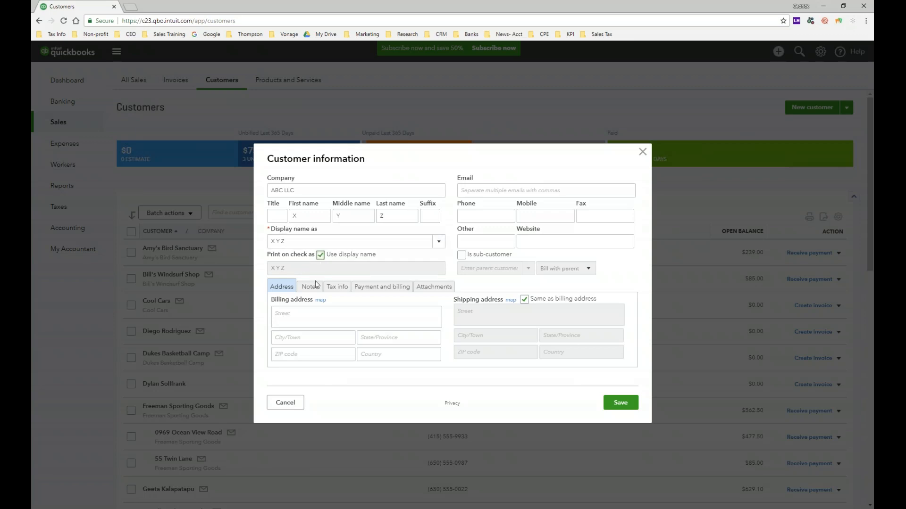
{"action": "left_click", "coordinate": [299, 314]}
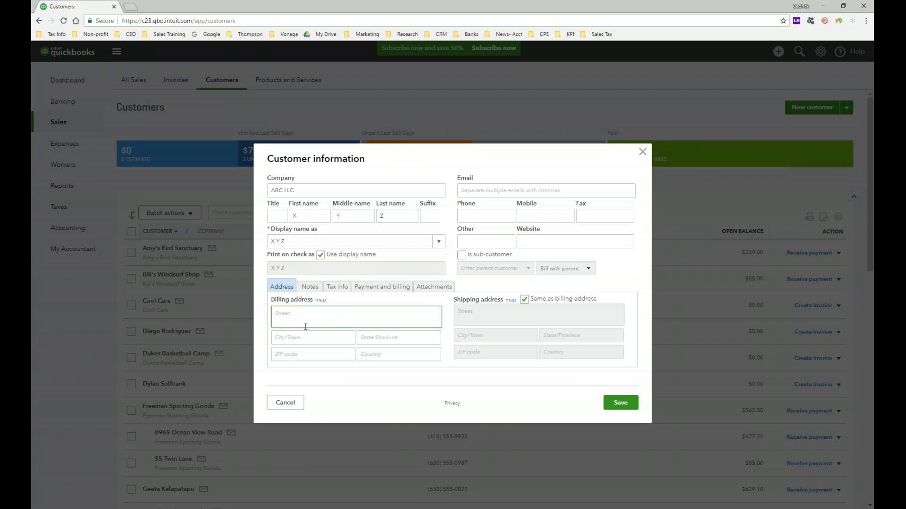
{"action": "left_click", "coordinate": [326, 341]}
{"action": "key", "text": "Tab"}
{"action": "key", "text": "Tab"}
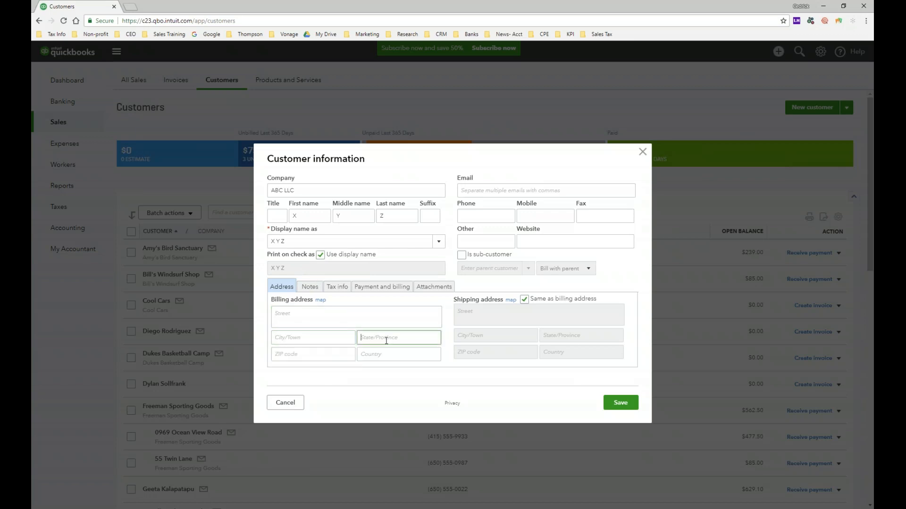
{"action": "key", "text": "Tab"}
{"action": "left_click", "coordinate": [524, 300]}
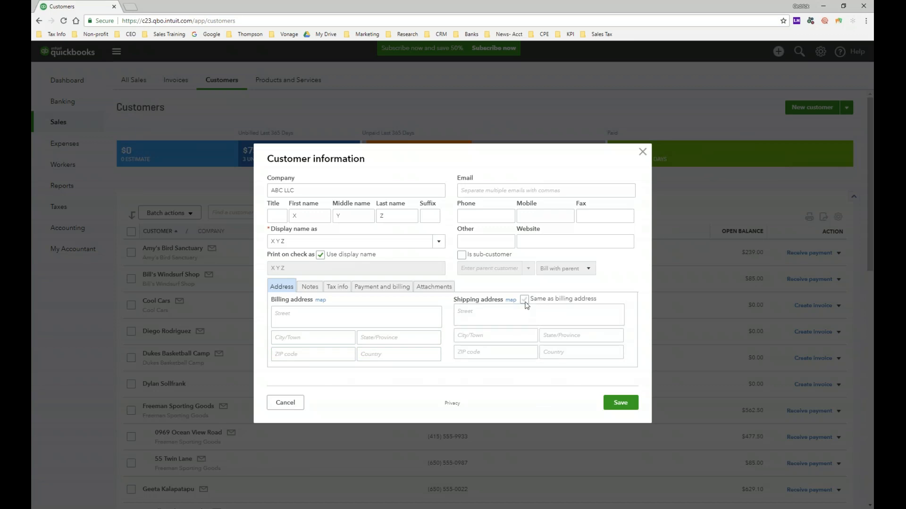
{"action": "left_click", "coordinate": [525, 302]}
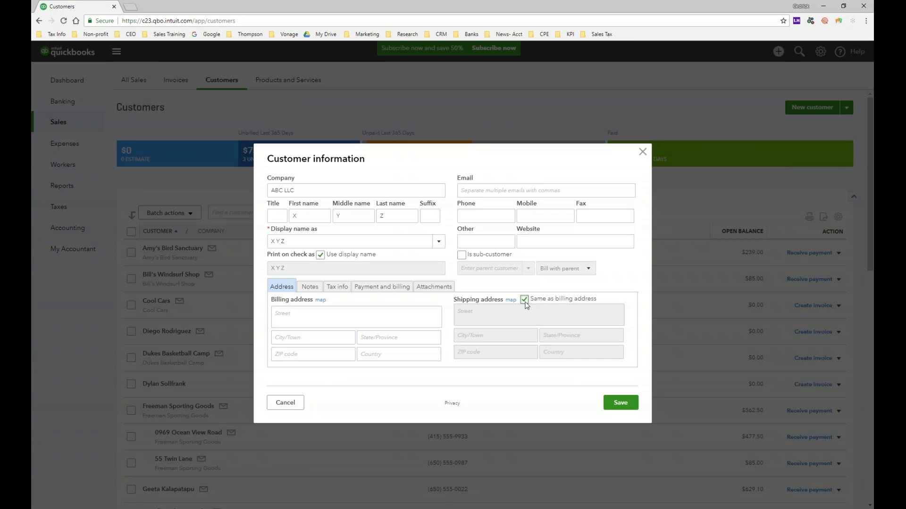
{"action": "left_click", "coordinate": [536, 190]}
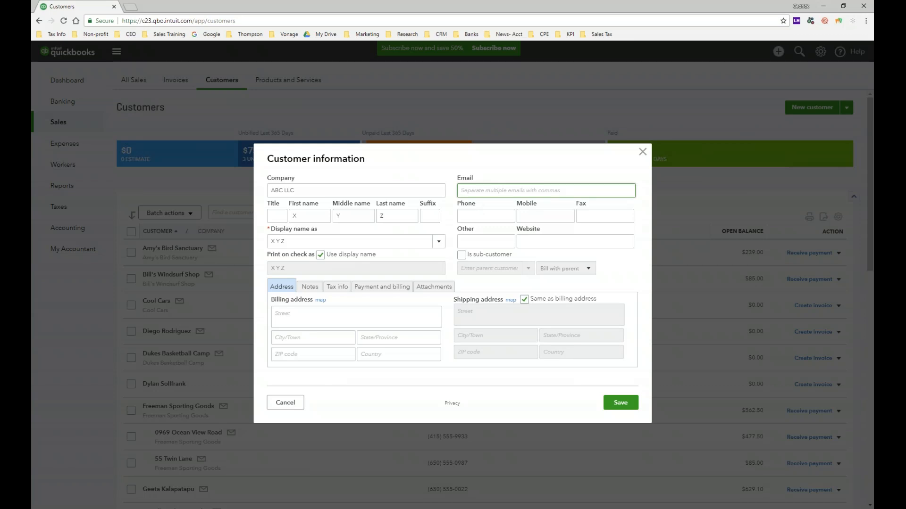
{"action": "left_click", "coordinate": [503, 225]}
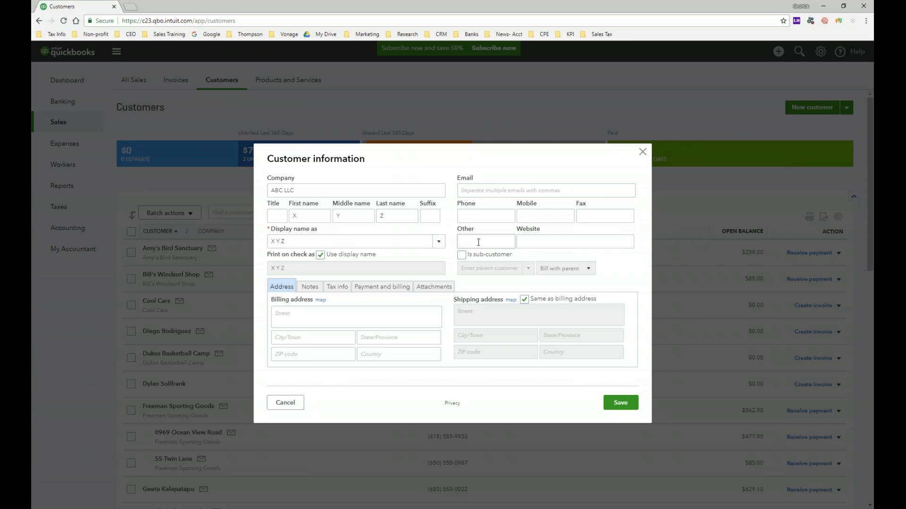
{"action": "left_click", "coordinate": [534, 243]}
- Mark the customer as a sub-customer of Amy's Bird Sanctuary
{"action": "left_click", "coordinate": [465, 257]}
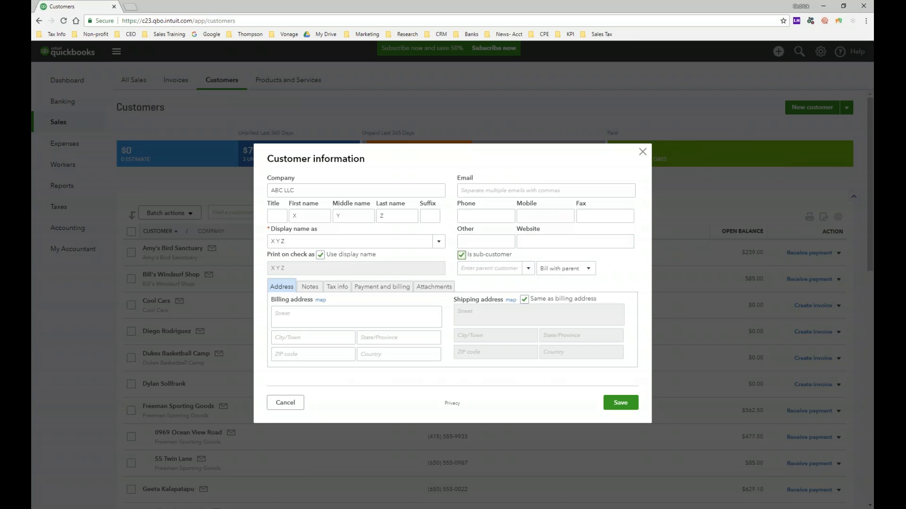
{"action": "left_click", "coordinate": [530, 271]}
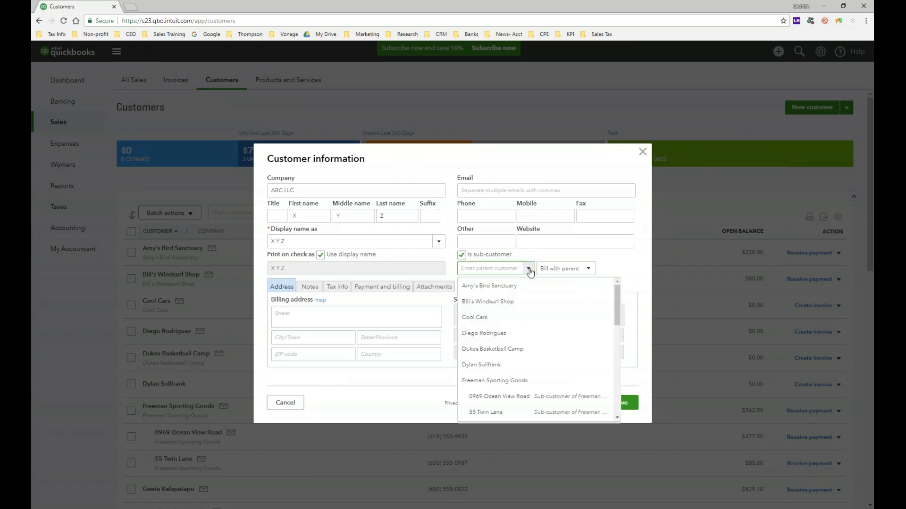
{"action": "left_click", "coordinate": [508, 287]}
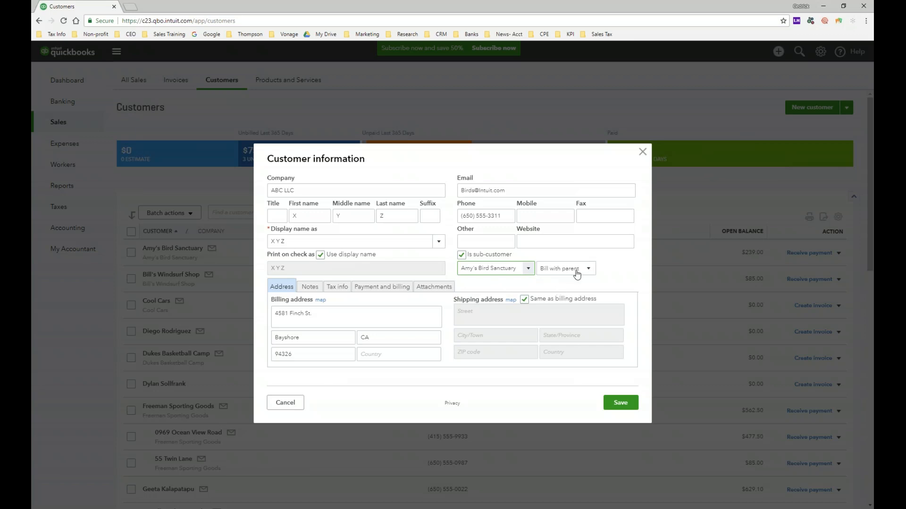
- Check the sub-customer billing options and remove the sub-customer designation from the customer
{"action": "left_click", "coordinate": [590, 277]}
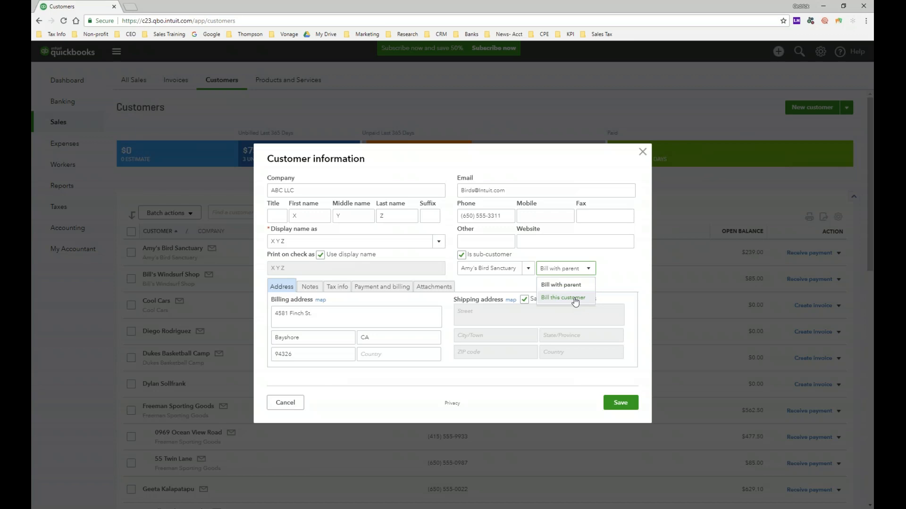
{"action": "left_click", "coordinate": [508, 294]}
{"action": "left_click", "coordinate": [462, 255]}
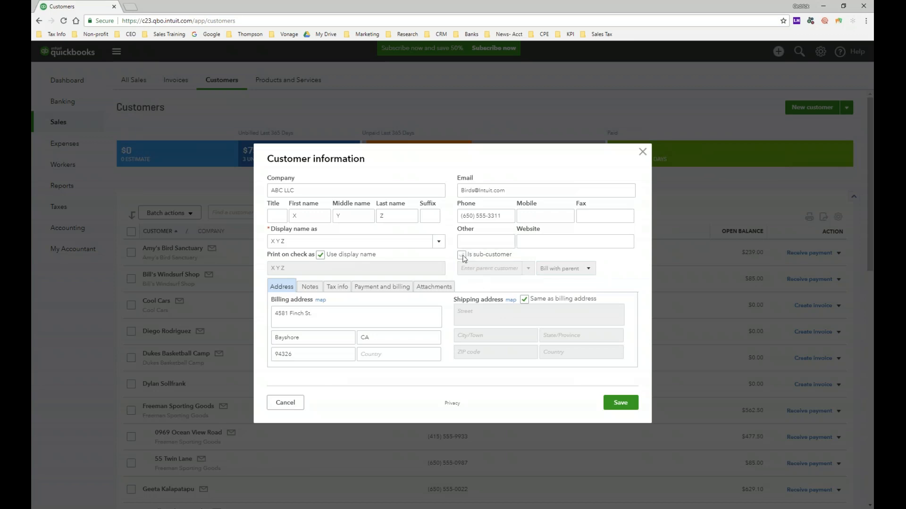
- Enter Non-profit as the customer's tax exemption details, and review the taxable setting and default tax codes
{"action": "left_click", "coordinate": [310, 287]}
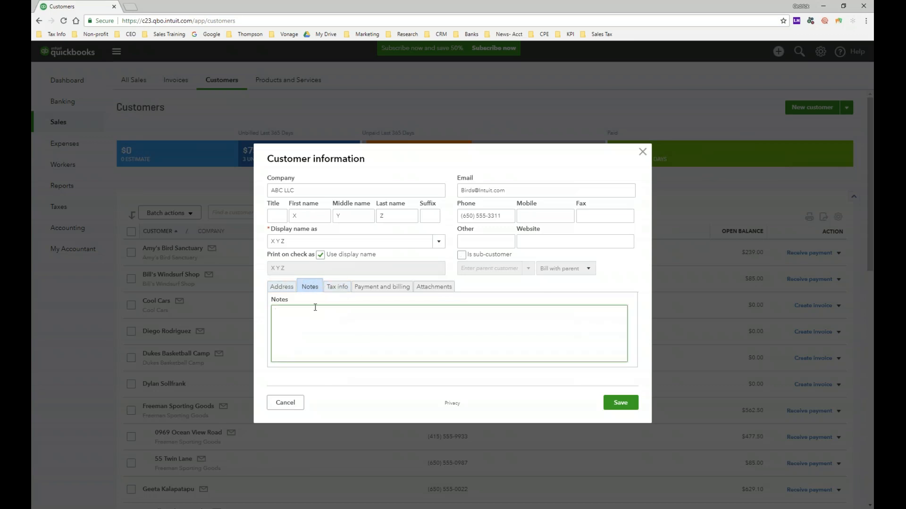
{"action": "left_click", "coordinate": [349, 287]}
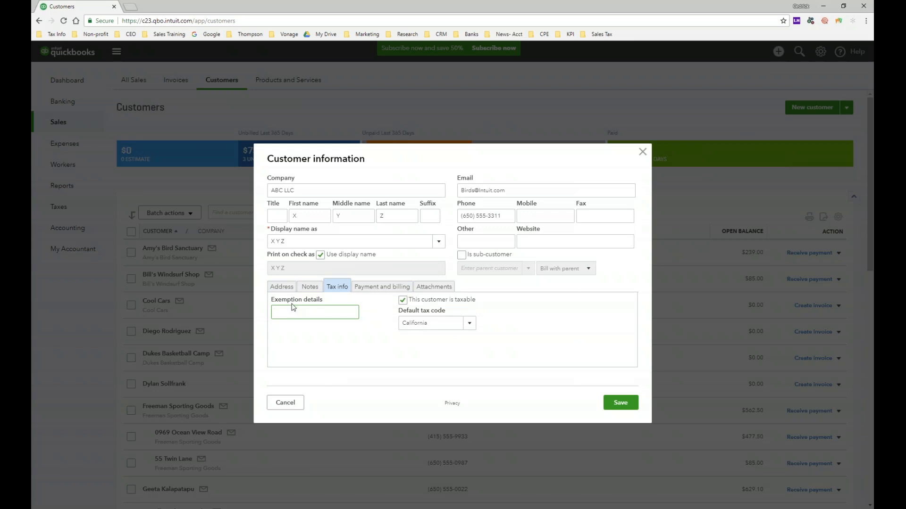
{"action": "type", "text": "Non-profit"}
{"action": "left_click", "coordinate": [355, 339]}
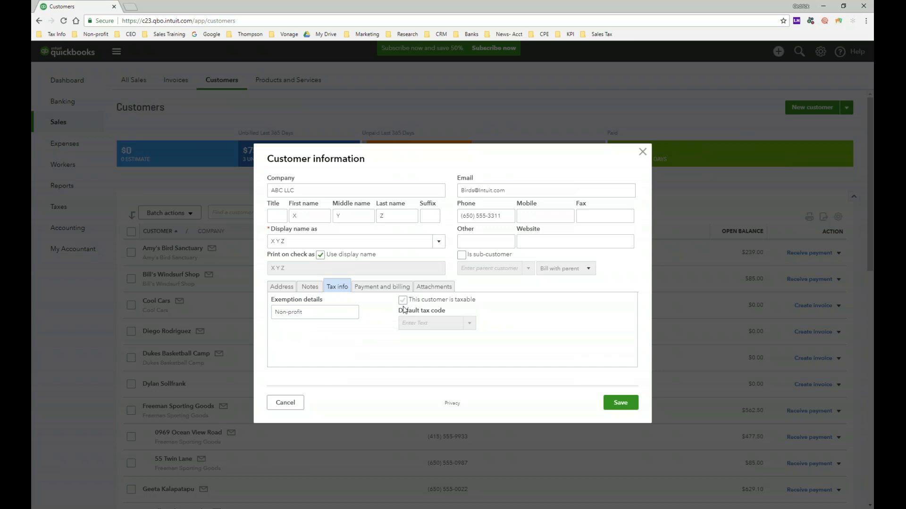
{"action": "left_click", "coordinate": [402, 300]}
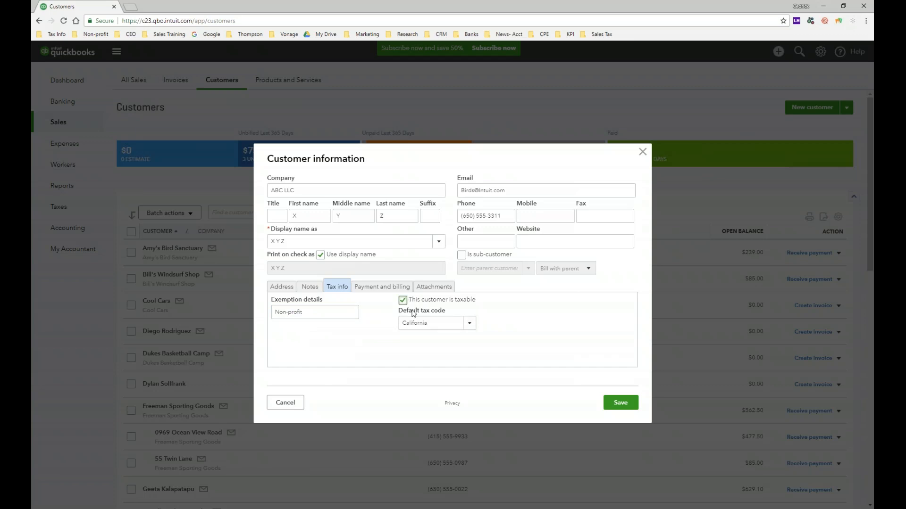
{"action": "left_click", "coordinate": [466, 324]}
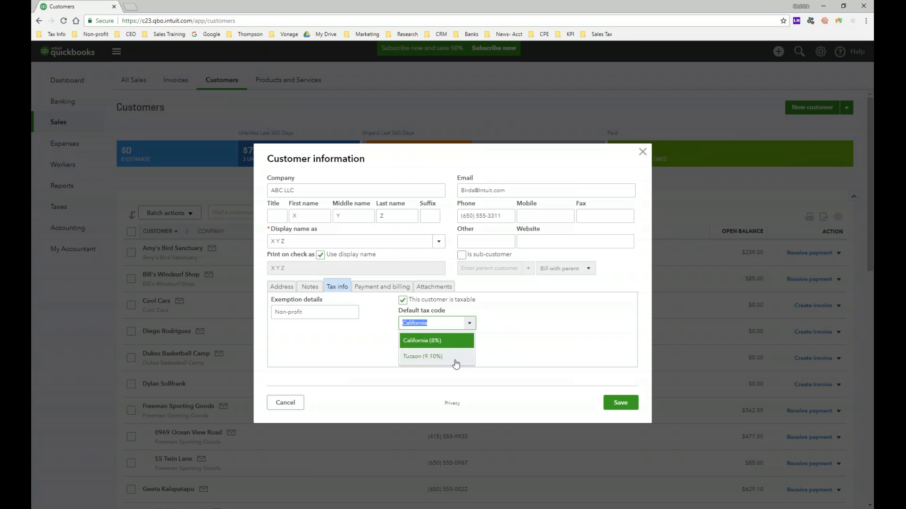
{"action": "left_click", "coordinate": [385, 363]}
- Set the customer's preferred payment method to American Express
{"action": "left_click", "coordinate": [368, 289]}
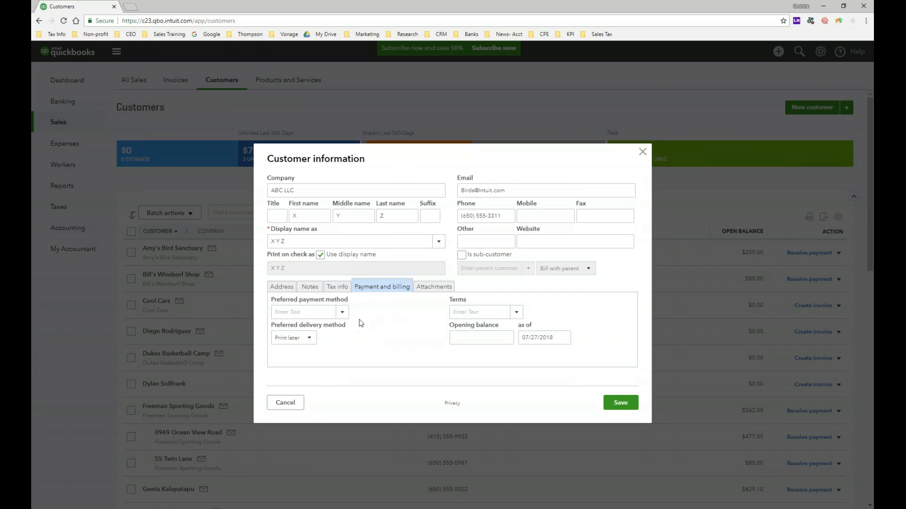
{"action": "left_click", "coordinate": [339, 313]}
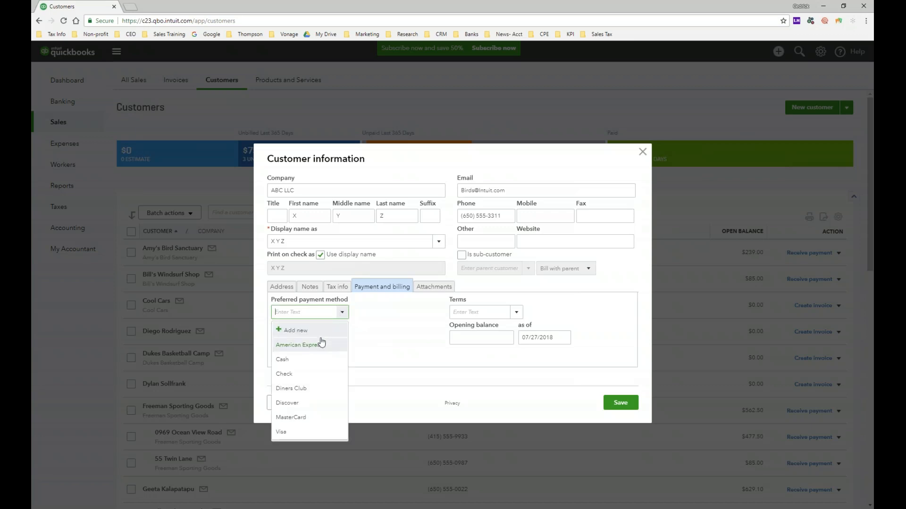
{"action": "left_click", "coordinate": [323, 353]}
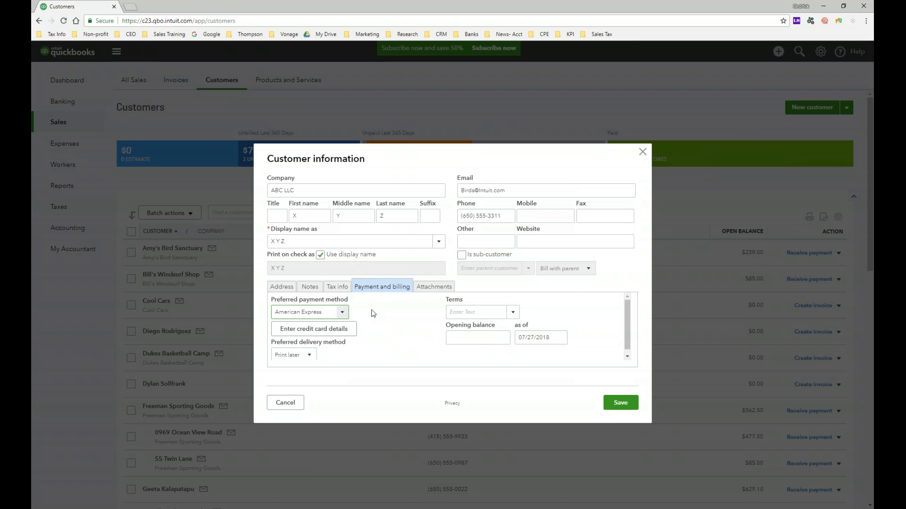
{"action": "left_click", "coordinate": [347, 329]}
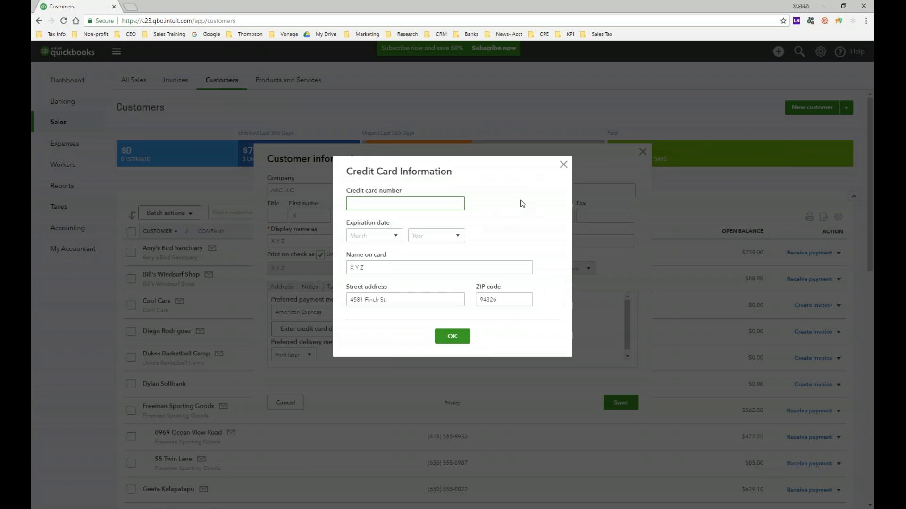
{"action": "left_click", "coordinate": [458, 338]}
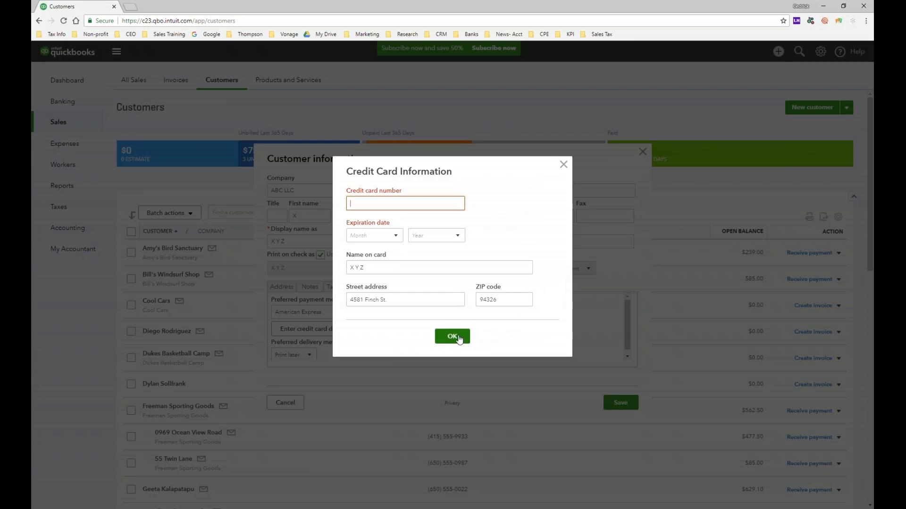
{"action": "left_click", "coordinate": [562, 165]}
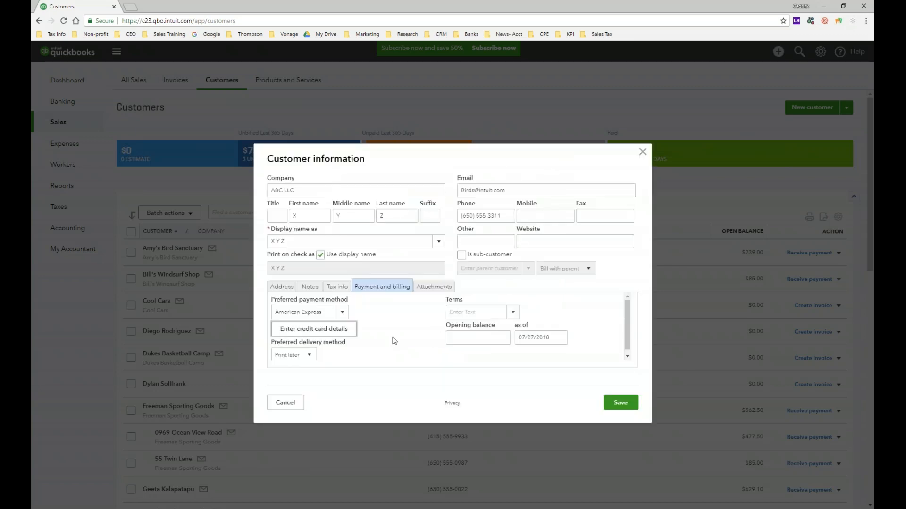
- Review the preferred delivery method options for the customer and select Print later
{"action": "scroll", "coordinate": [311, 345], "scroll_direction": "down", "scroll_amount": 1}
{"action": "left_click", "coordinate": [311, 347]}
{"action": "left_click", "coordinate": [379, 347]}
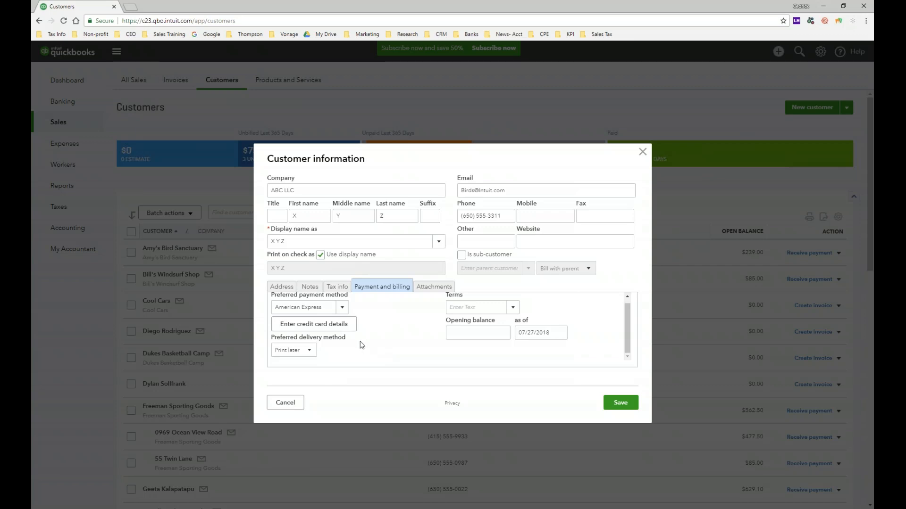
{"action": "left_click", "coordinate": [309, 351]}
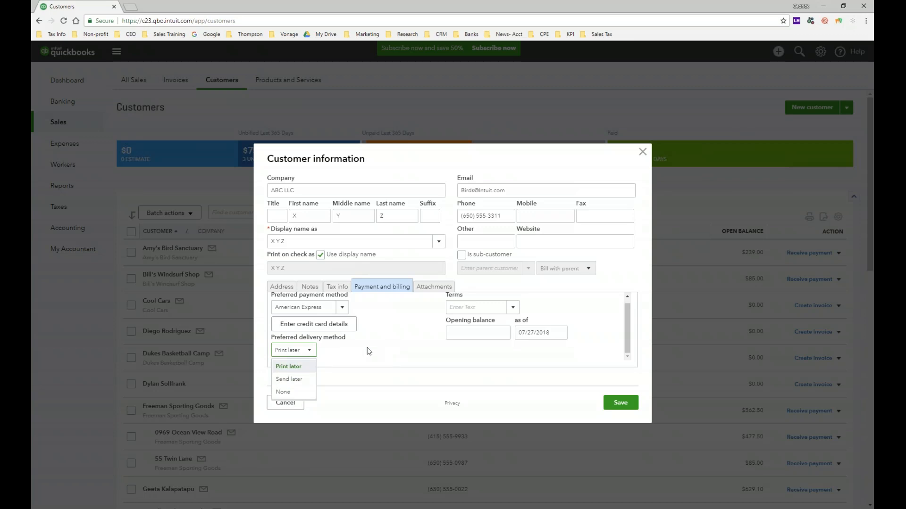
{"action": "left_click", "coordinate": [305, 368]}
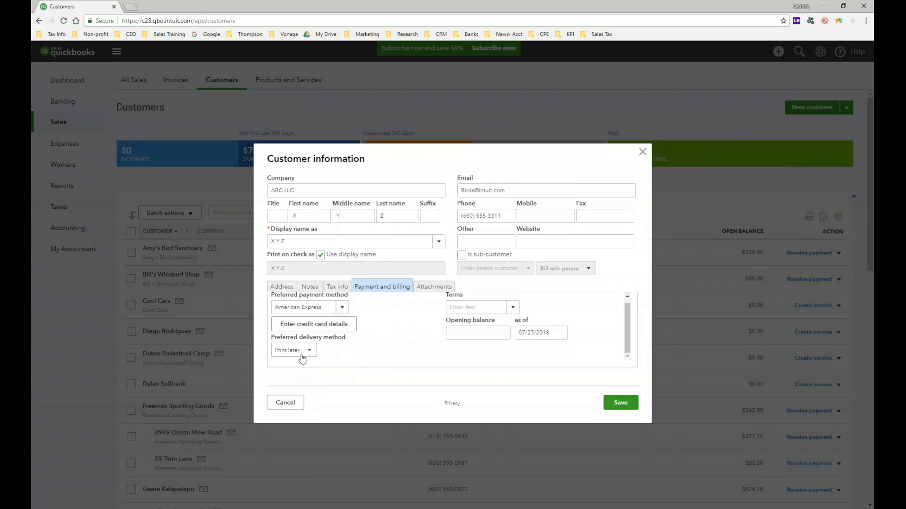
- Review the customer's payment terms options and check the opening balance field, leaving both blank
{"action": "scroll", "coordinate": [409, 350], "scroll_direction": "up", "scroll_amount": 1}
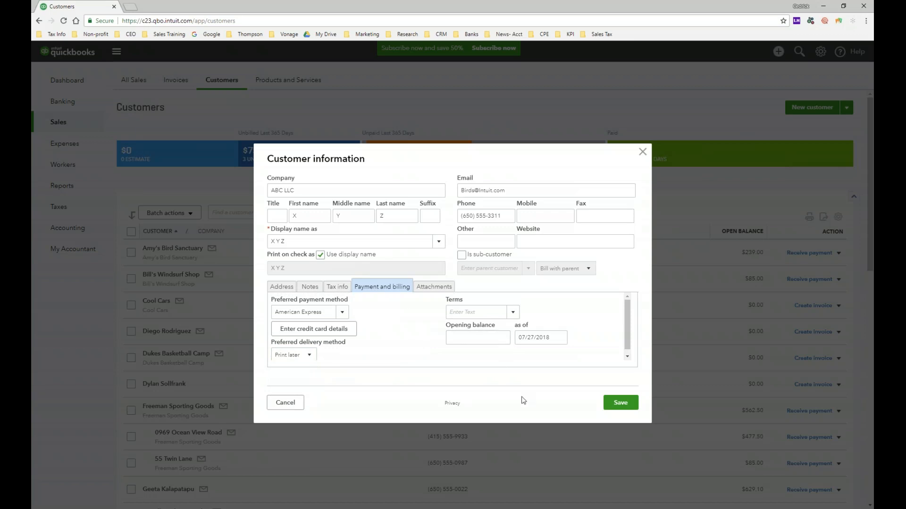
{"action": "left_click", "coordinate": [513, 313]}
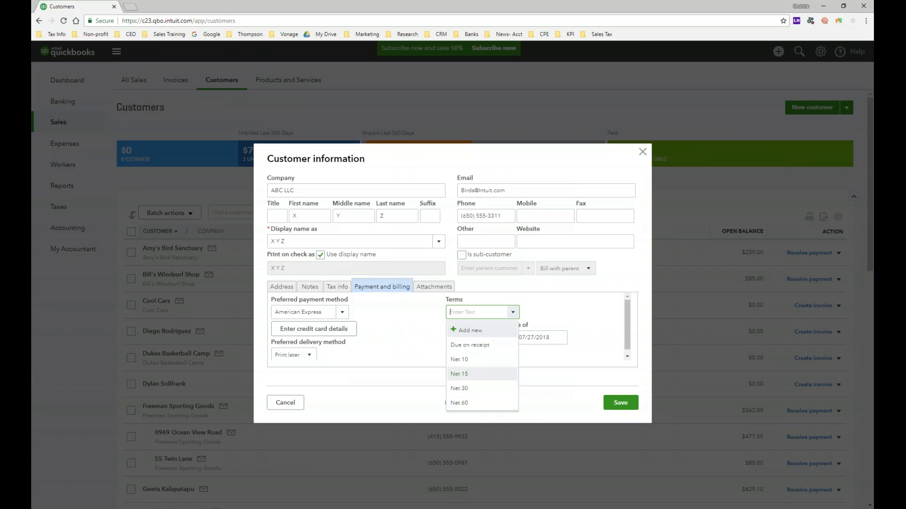
{"action": "left_click", "coordinate": [428, 358]}
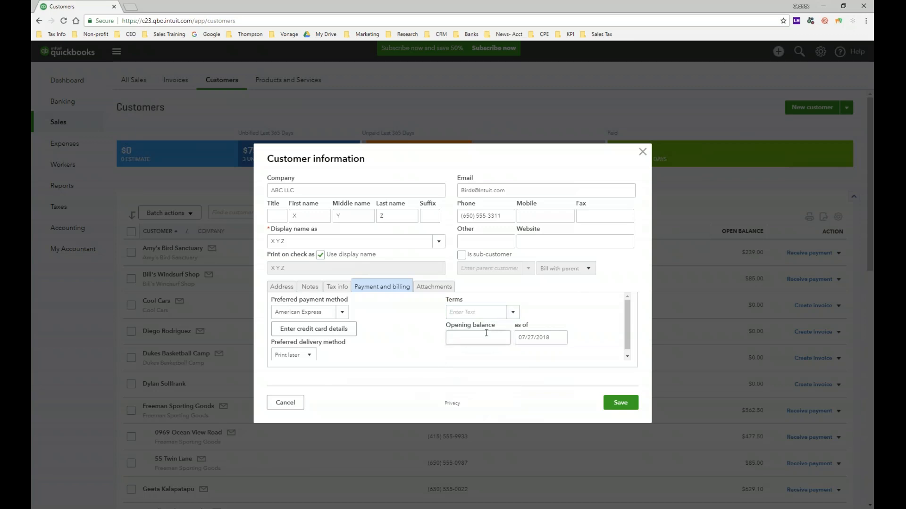
{"action": "left_click", "coordinate": [478, 340]}
{"action": "type", "text": "00"}
{"action": "key", "text": "BackSpace"}
{"action": "key", "text": "BackSpace"}
{"action": "left_click", "coordinate": [435, 358]}
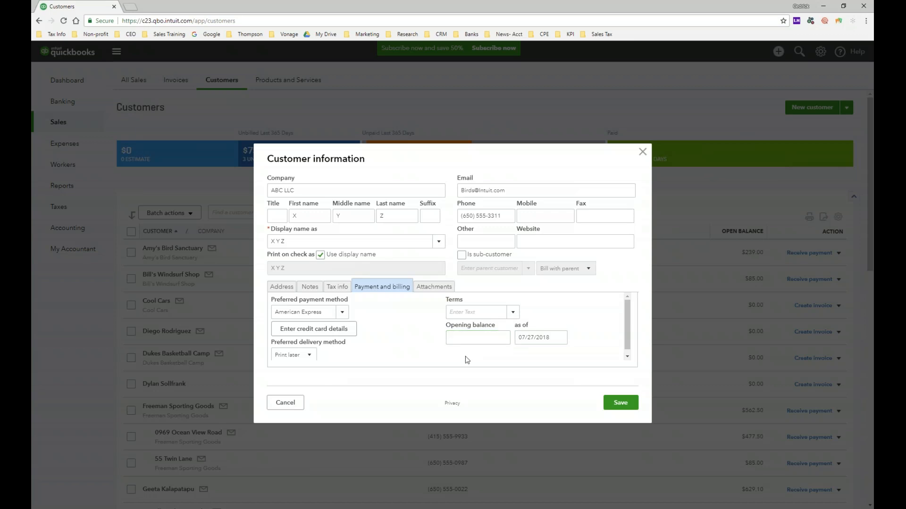
- Save the new customer and review the saved record's customer details, including the notes field
{"action": "left_click", "coordinate": [623, 399]}
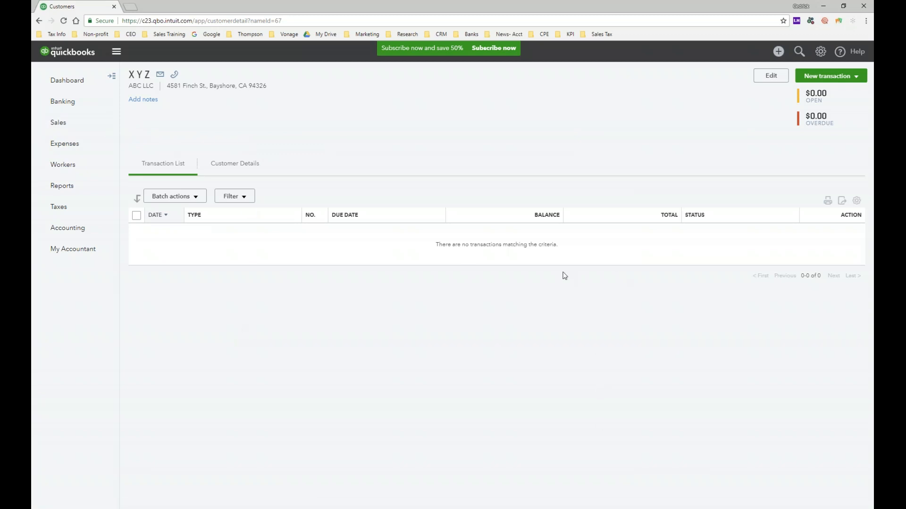
{"action": "left_click", "coordinate": [250, 166]}
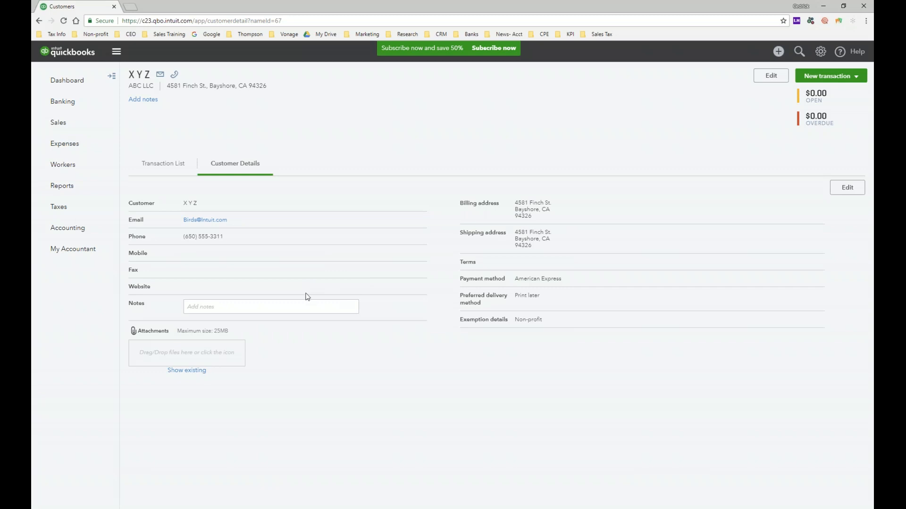
{"action": "left_click", "coordinate": [189, 307]}
- Start a customer import from the customers list, upload QuickBooks_Online_Customer_Sample_File.xls and continue to the field mapping
{"action": "left_click", "coordinate": [68, 123]}
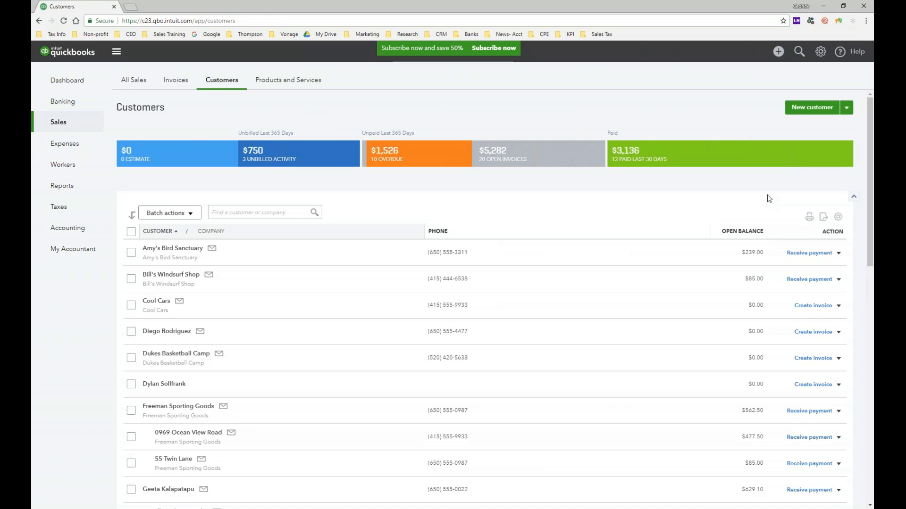
{"action": "left_click", "coordinate": [847, 108]}
{"action": "left_click", "coordinate": [808, 132]}
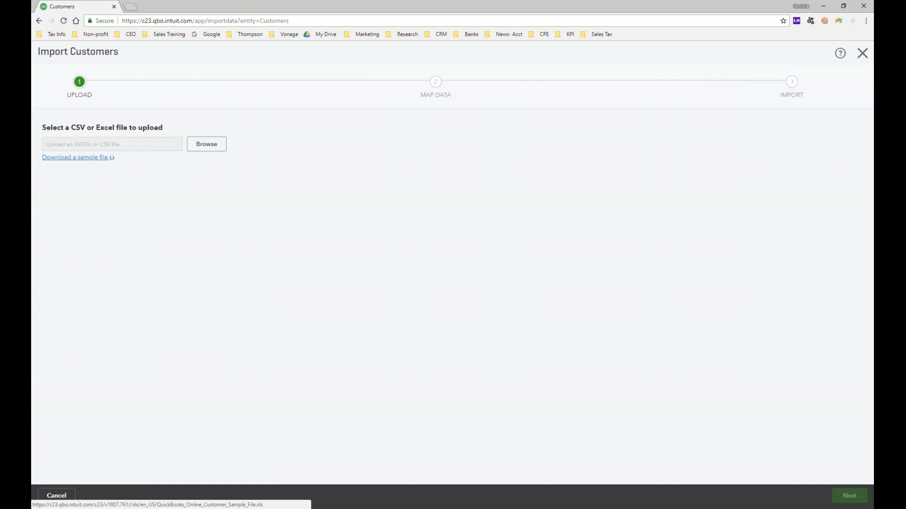
{"action": "left_click", "coordinate": [211, 145]}
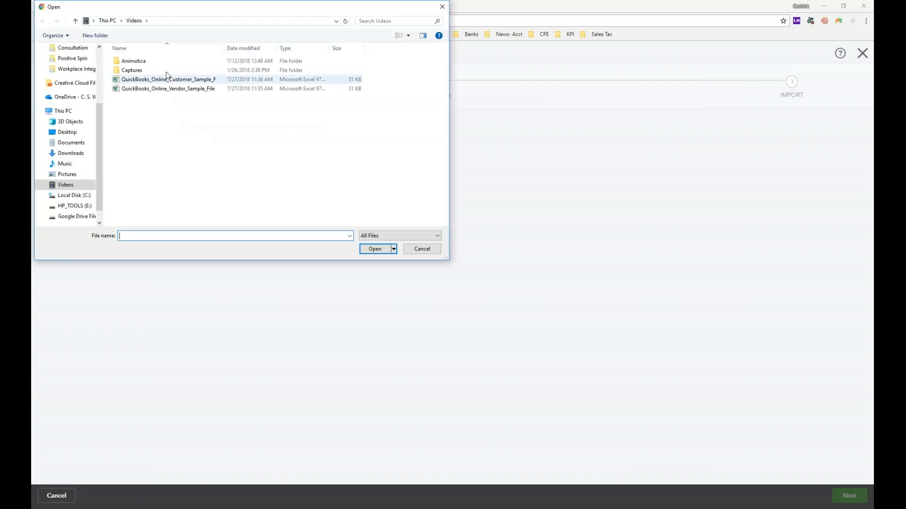
{"action": "left_click", "coordinate": [171, 80]}
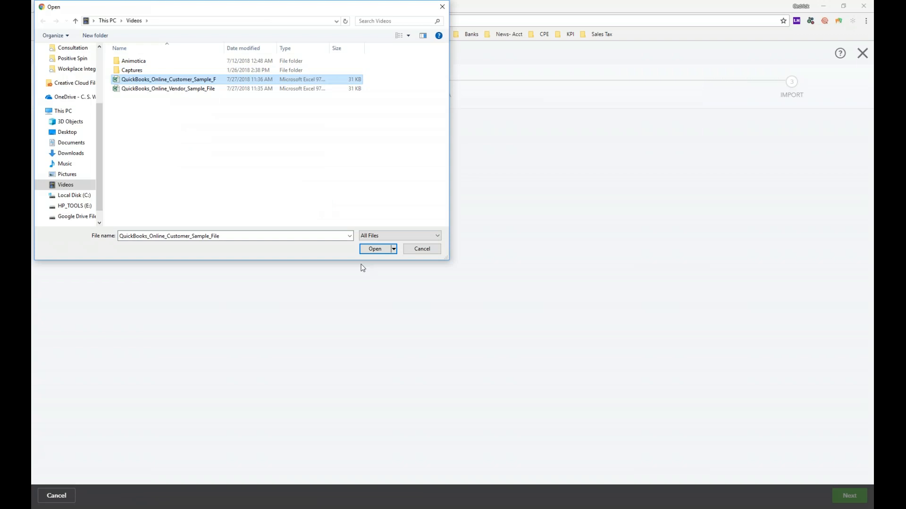
{"action": "left_click", "coordinate": [375, 250]}
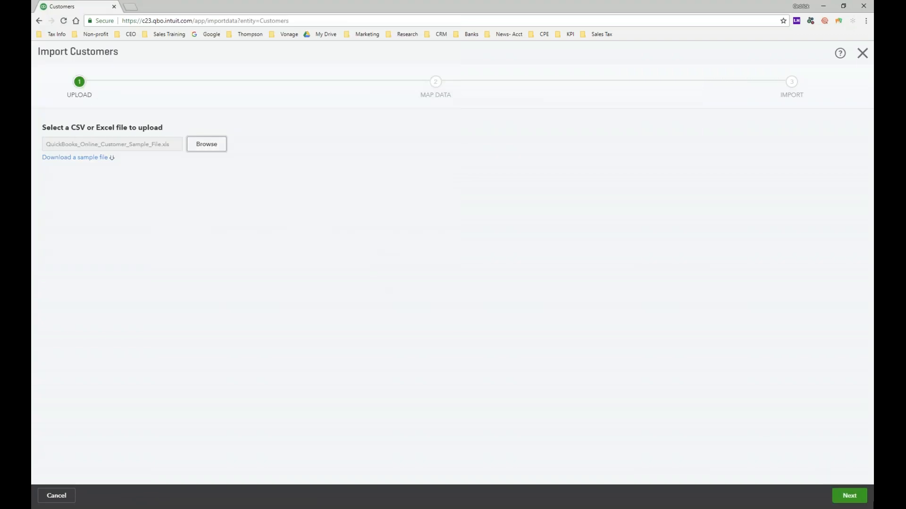
{"action": "left_click", "coordinate": [861, 499]}
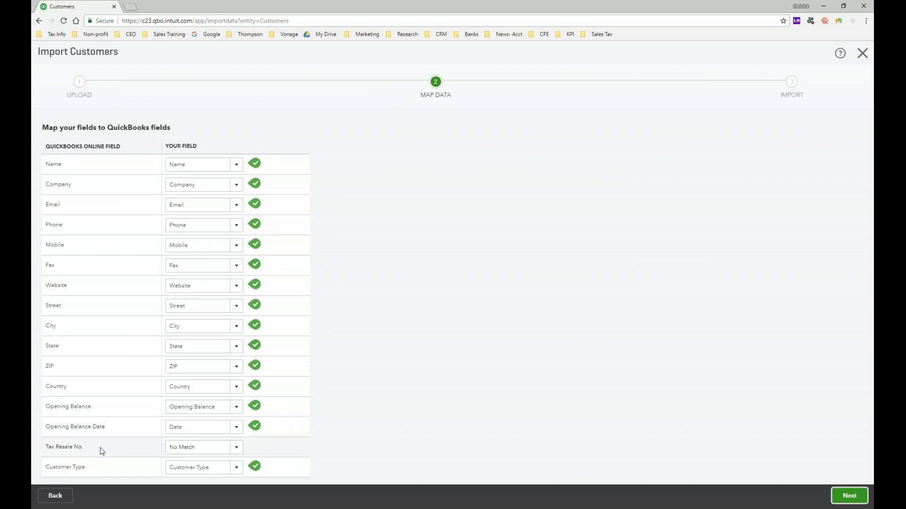
- Review the customer field mapping, including the choices for Tax Resale No., Customer Type and Name, and proceed to the import preview
{"action": "left_click", "coordinate": [236, 449]}
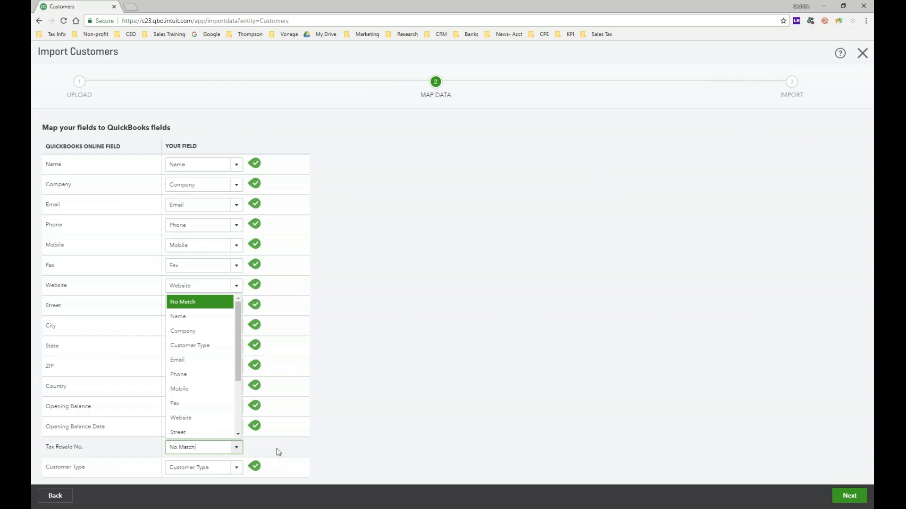
{"action": "left_click", "coordinate": [347, 441]}
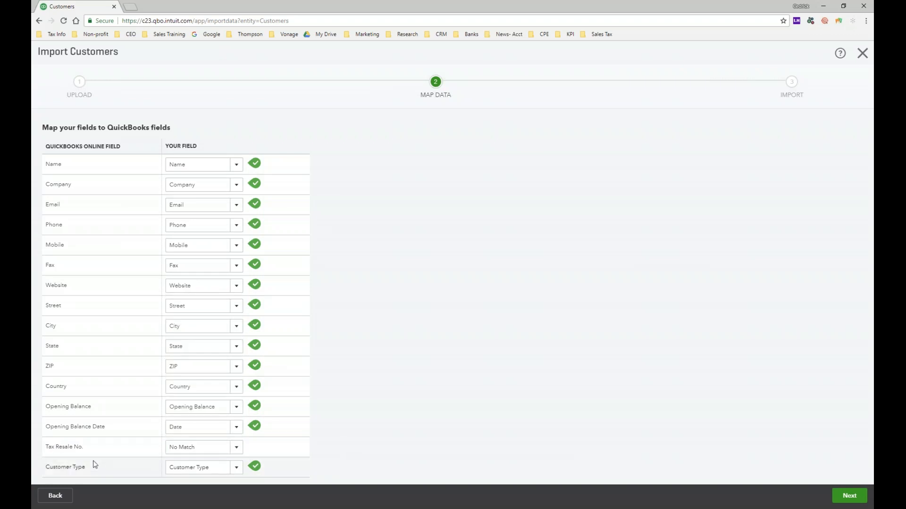
{"action": "left_click", "coordinate": [236, 469]}
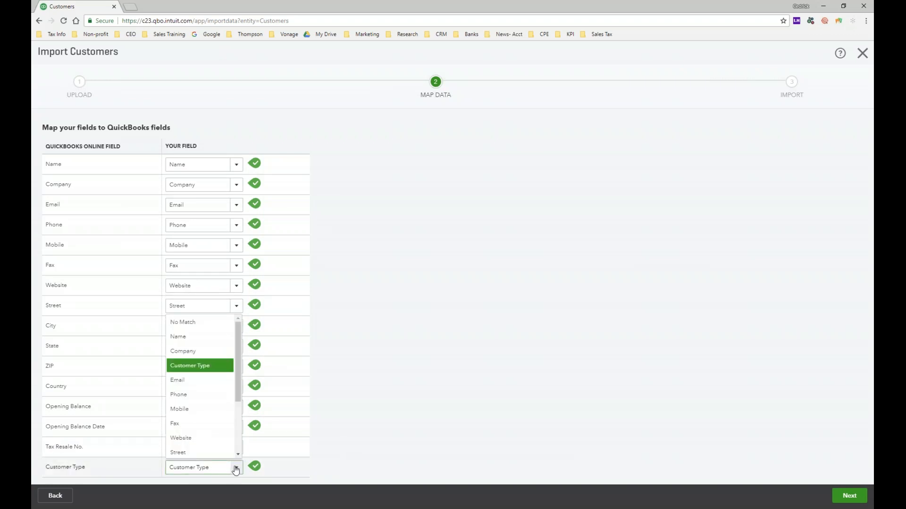
{"action": "left_click", "coordinate": [451, 352]}
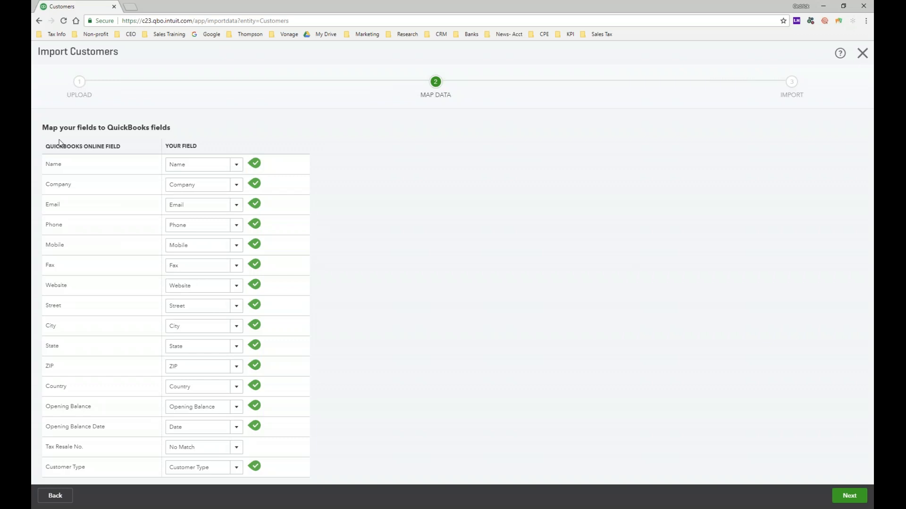
{"action": "left_click_drag", "start_coordinate": [49, 150], "coordinate": [131, 153]}
{"action": "left_click_drag", "start_coordinate": [201, 146], "coordinate": [167, 144]}
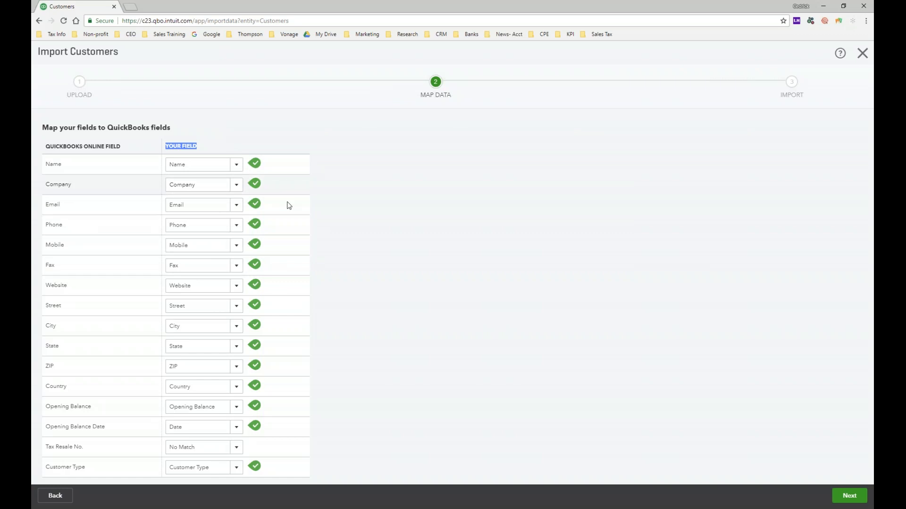
{"action": "left_click", "coordinate": [236, 164]}
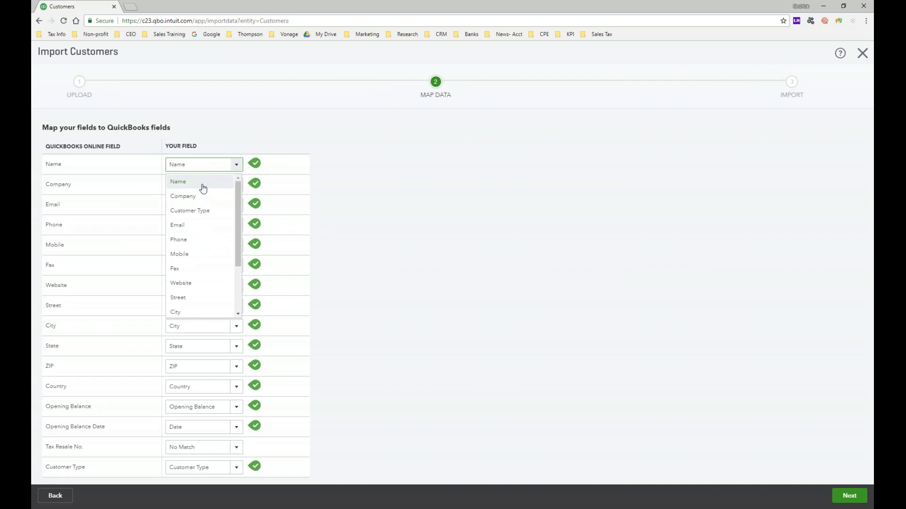
{"action": "left_click", "coordinate": [413, 223]}
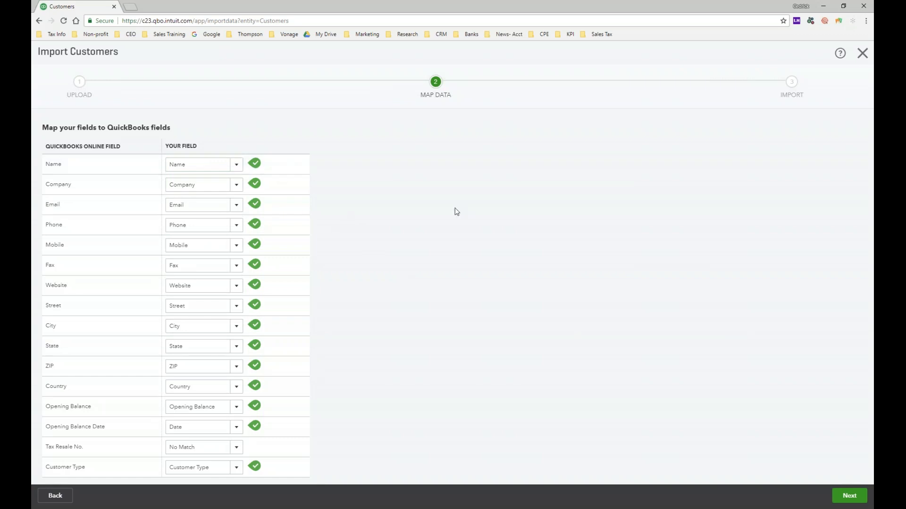
{"action": "left_click", "coordinate": [849, 496]}
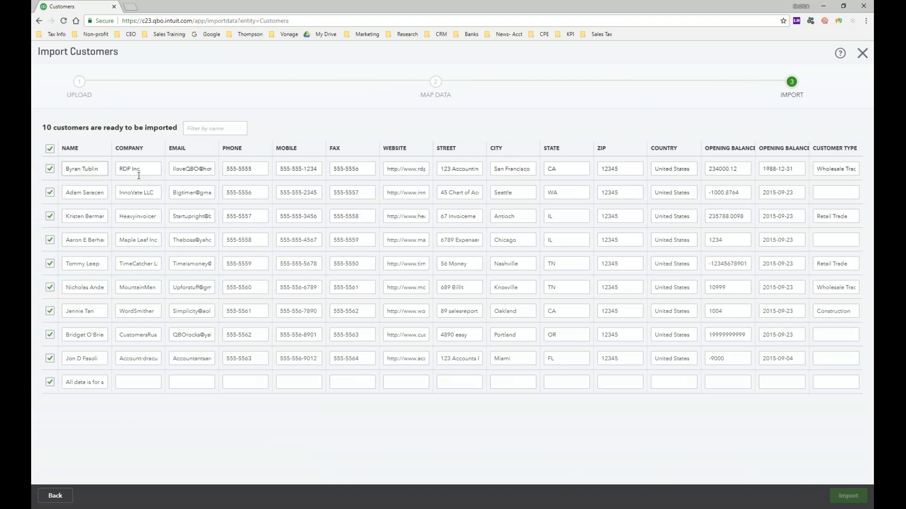
- Check the first customer's fields, exclude the final sample-data note row, try to import the remaining customers, and close the import
{"action": "left_click", "coordinate": [89, 170]}
{"action": "left_click", "coordinate": [134, 169]}
{"action": "left_click", "coordinate": [186, 174]}
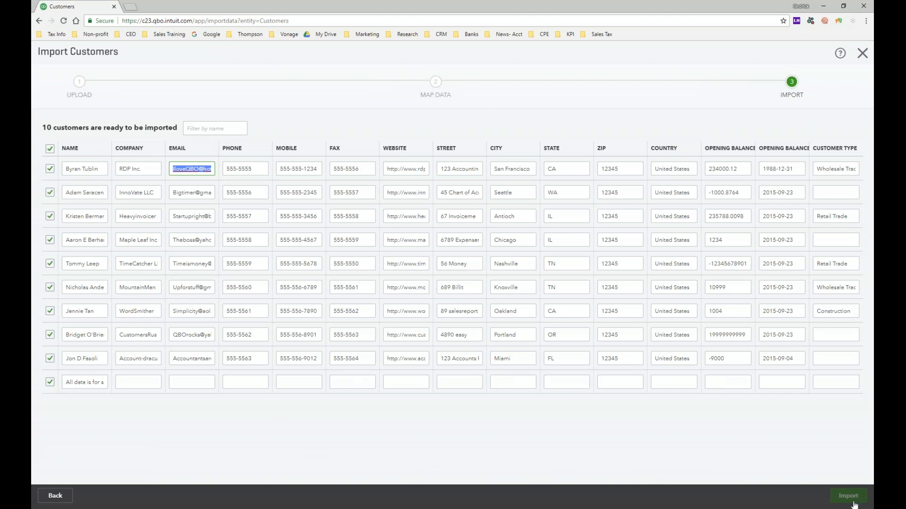
{"action": "left_click", "coordinate": [50, 382]}
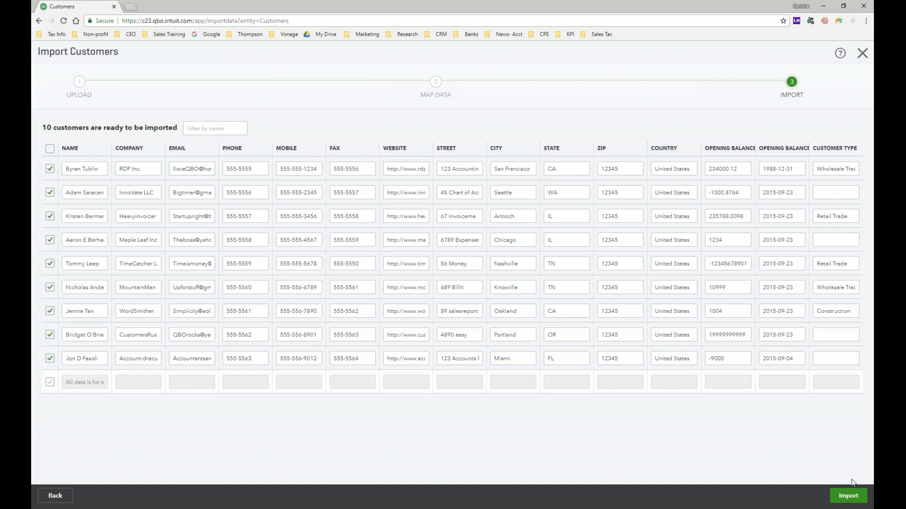
{"action": "left_click", "coordinate": [848, 496]}
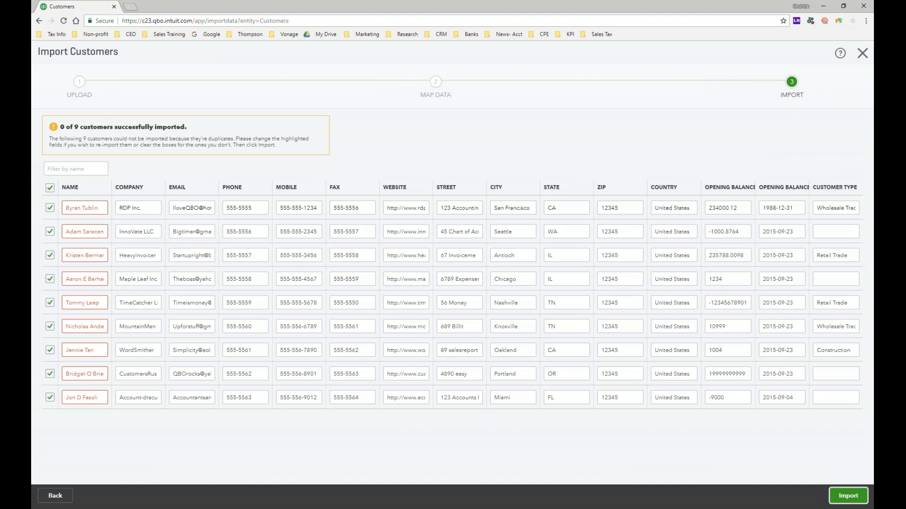
{"action": "left_click", "coordinate": [866, 56]}
{"action": "left_click", "coordinate": [497, 287]}
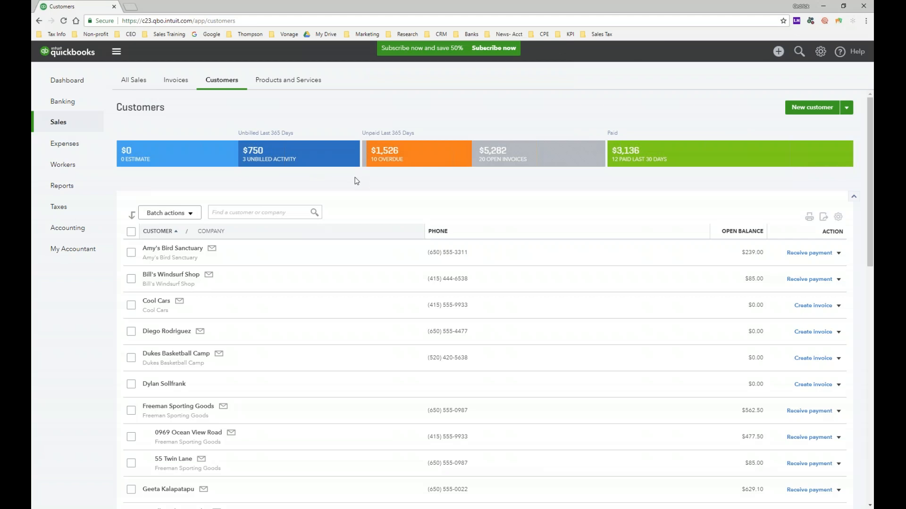
- Go to the vendors list under expenses and start a new vendor record
{"action": "left_click", "coordinate": [847, 107]}
{"action": "left_click", "coordinate": [742, 126]}
{"action": "left_click", "coordinate": [76, 144]}
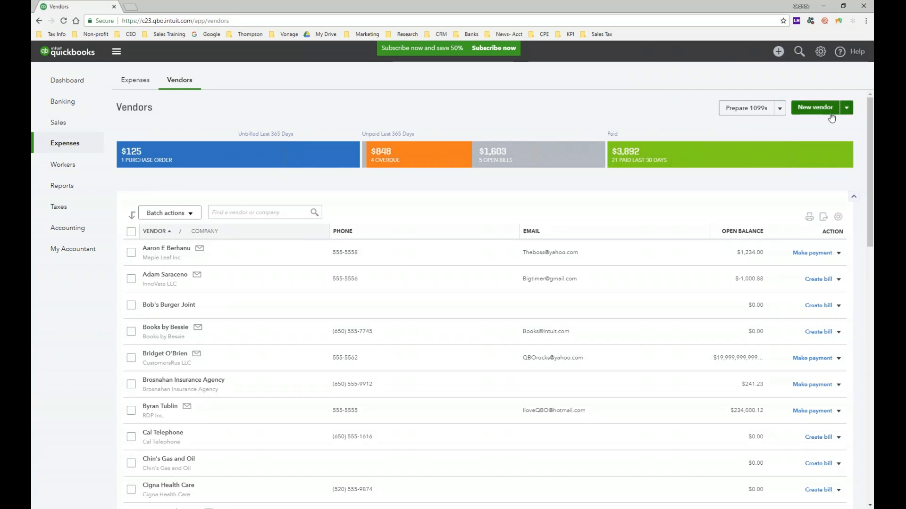
{"action": "left_click", "coordinate": [830, 115]}
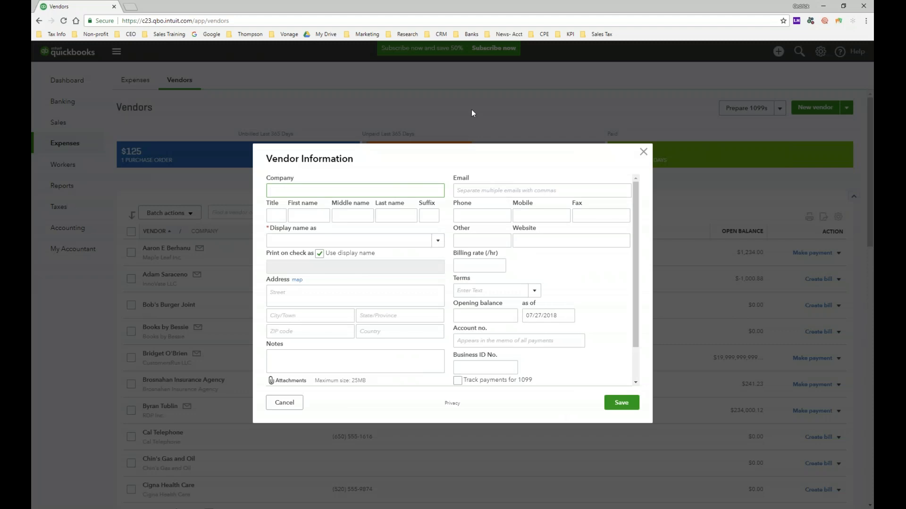
- Examine the new vendor form's company, contact name, display name, address and notes fields
{"action": "scroll", "coordinate": [401, 316], "scroll_direction": "down", "scroll_amount": 2}
{"action": "scroll", "coordinate": [400, 316], "scroll_direction": "up", "scroll_amount": 2}
{"action": "scroll", "coordinate": [352, 216], "scroll_direction": "down", "scroll_amount": 1}
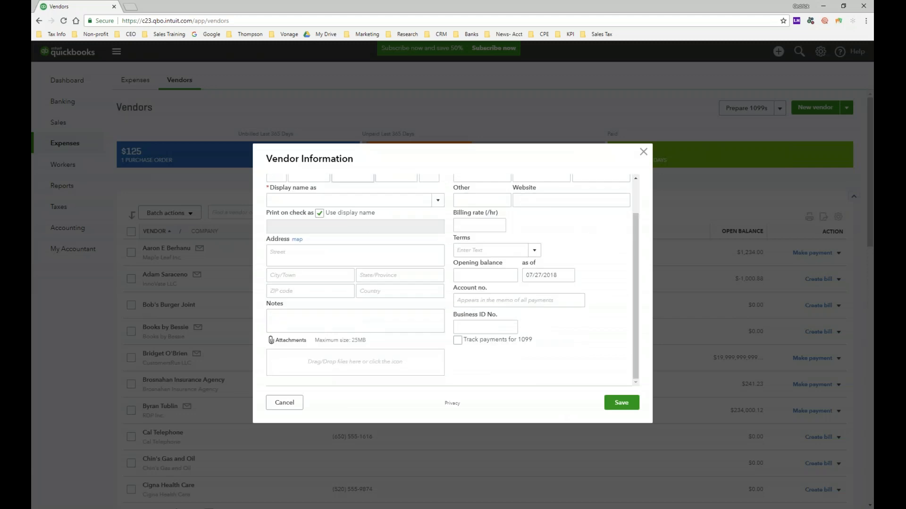
{"action": "scroll", "coordinate": [358, 215], "scroll_direction": "up", "scroll_amount": 1}
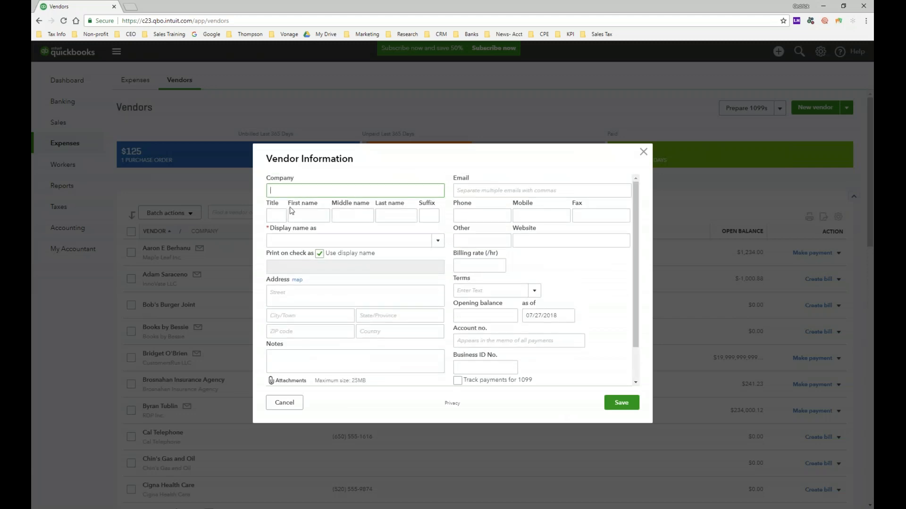
{"action": "left_click", "coordinate": [425, 241]}
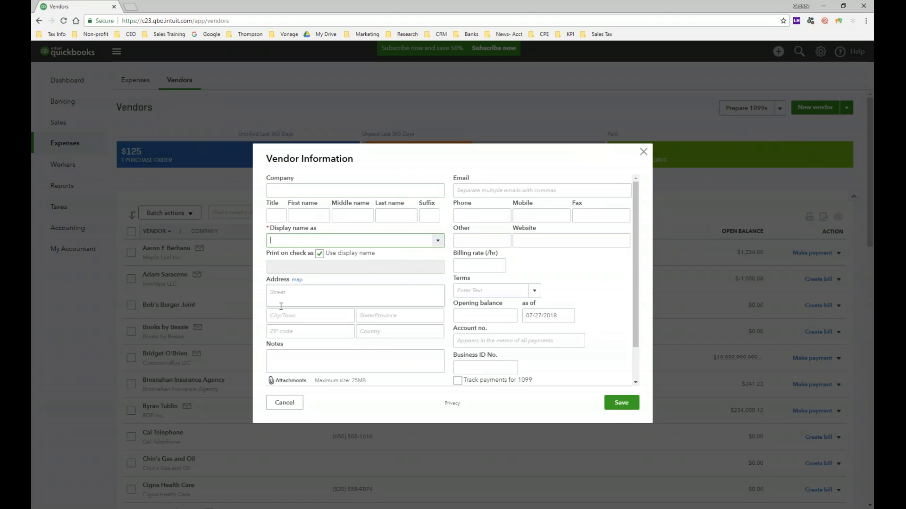
{"action": "scroll", "coordinate": [280, 306], "scroll_direction": "down", "scroll_amount": 1}
{"action": "scroll", "coordinate": [280, 306], "scroll_direction": "up", "scroll_amount": 1}
{"action": "scroll", "coordinate": [479, 266], "scroll_direction": "down", "scroll_amount": 1}
- Examine the vendor's billing rate, payment terms options, account number, business ID, 1099 tracking, attachment and address fields
{"action": "left_click", "coordinate": [500, 225]}
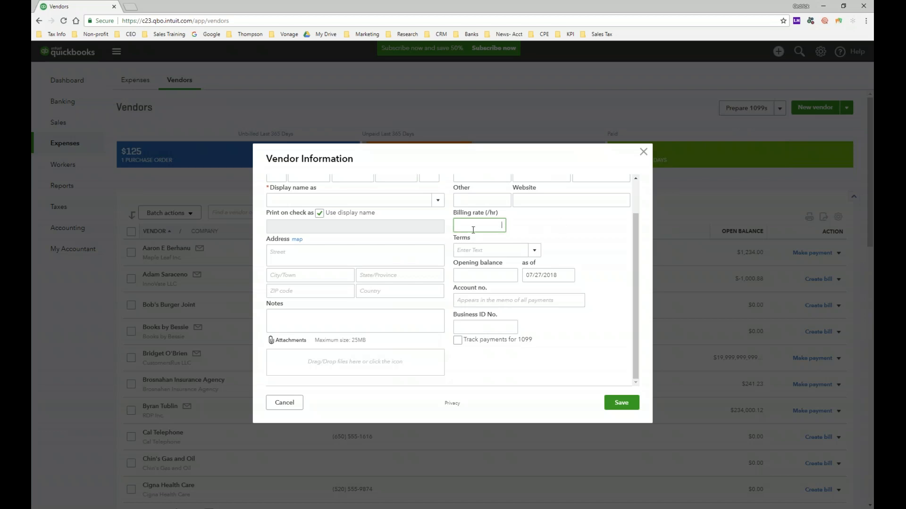
{"action": "left_click", "coordinate": [536, 250]}
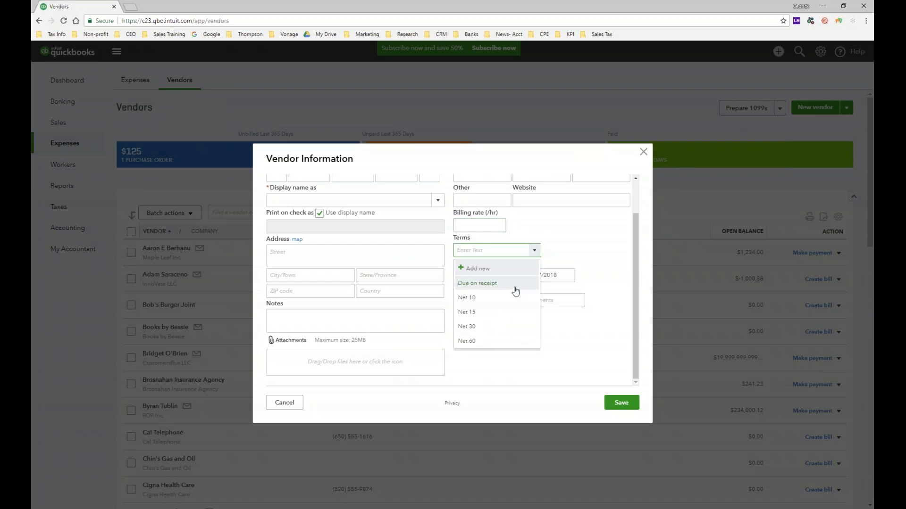
{"action": "left_click", "coordinate": [584, 348]}
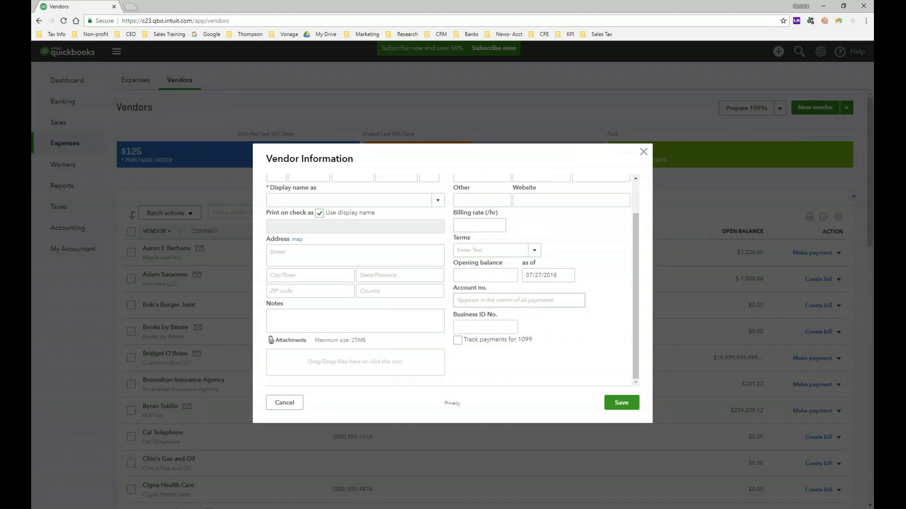
{"action": "left_click", "coordinate": [529, 301]}
{"action": "left_click", "coordinate": [469, 342]}
{"action": "left_click", "coordinate": [473, 328]}
{"action": "left_click", "coordinate": [391, 363]}
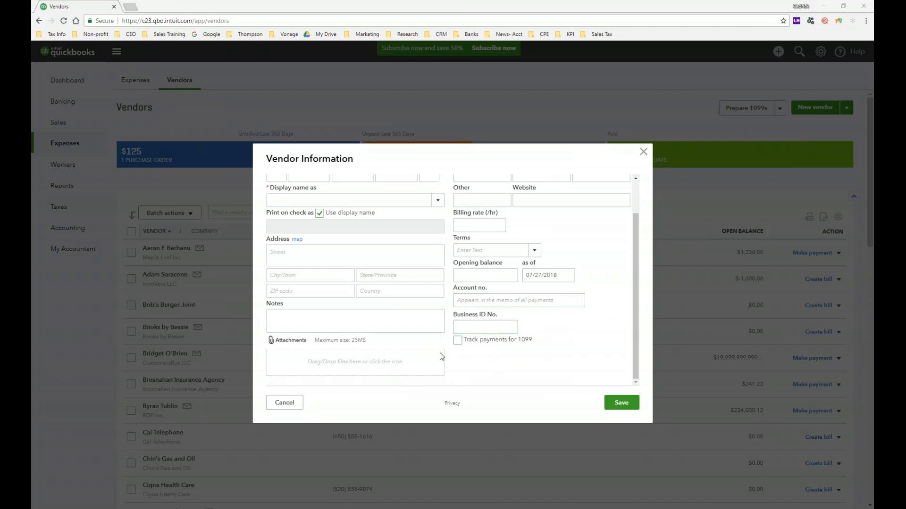
{"action": "left_click", "coordinate": [416, 252]}
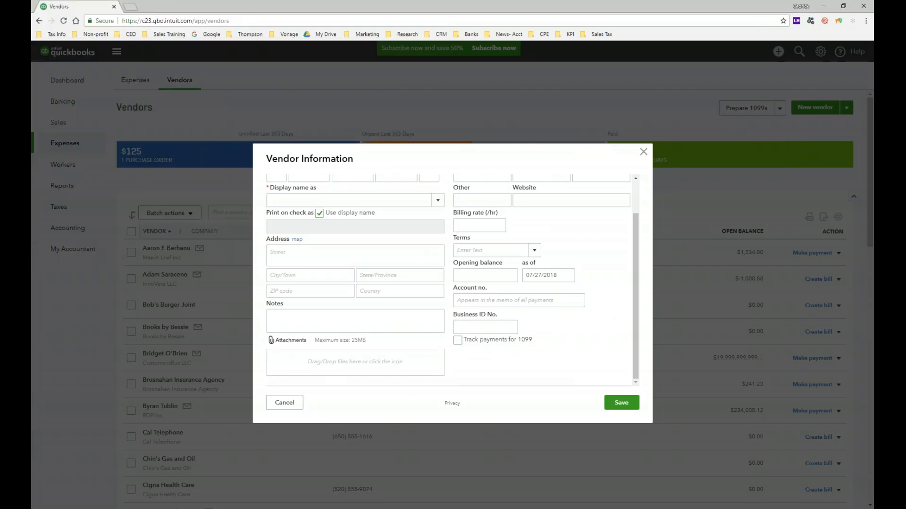
- Look over the whole vendor form once more and cancel the new vendor without saving
{"action": "scroll", "coordinate": [339, 340], "scroll_direction": "up", "scroll_amount": 1}
{"action": "scroll", "coordinate": [339, 342], "scroll_direction": "up", "scroll_amount": 3}
{"action": "scroll", "coordinate": [339, 342], "scroll_direction": "down", "scroll_amount": 3}
{"action": "scroll", "coordinate": [396, 339], "scroll_direction": "up", "scroll_amount": 3}
{"action": "scroll", "coordinate": [394, 356], "scroll_direction": "down", "scroll_amount": 3}
{"action": "left_click", "coordinate": [284, 403]}
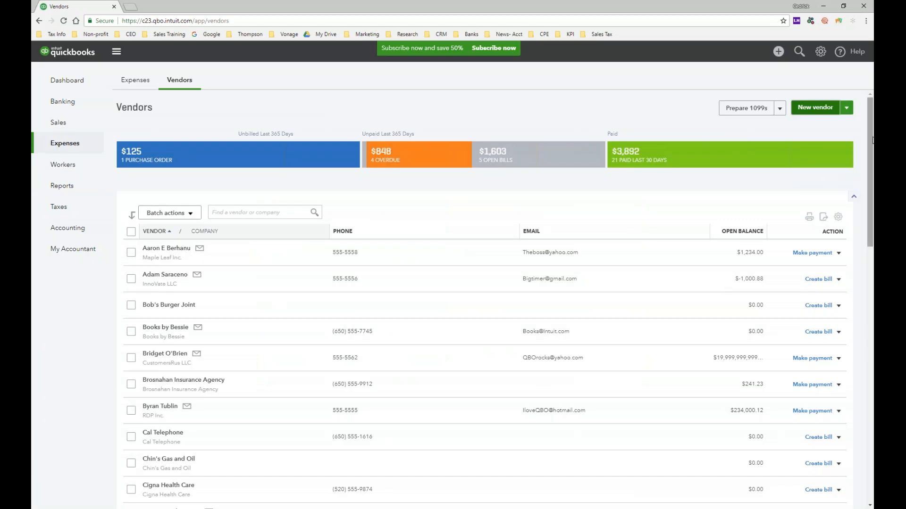
- Start a vendor import, upload the file QuickBooks_Online_Vendor_Sample_File and continue to the field mapping
{"action": "left_click", "coordinate": [848, 108]}
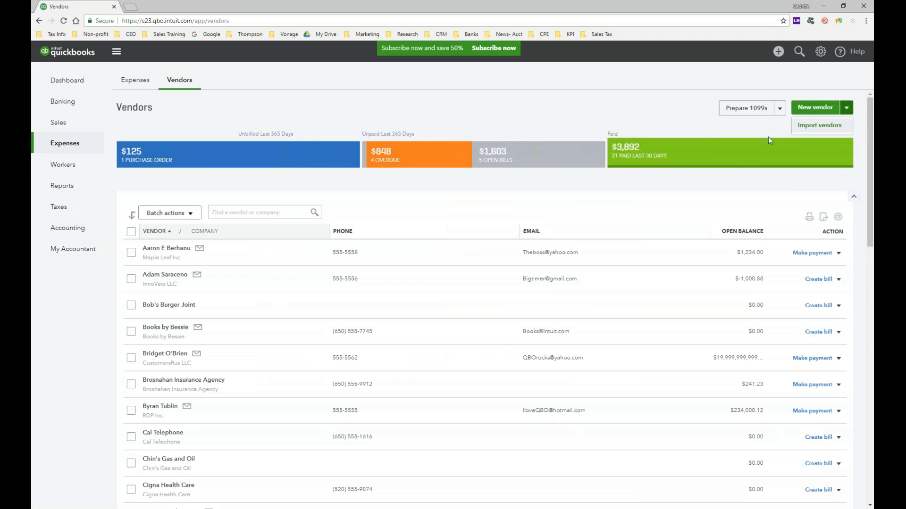
{"action": "left_click", "coordinate": [808, 131]}
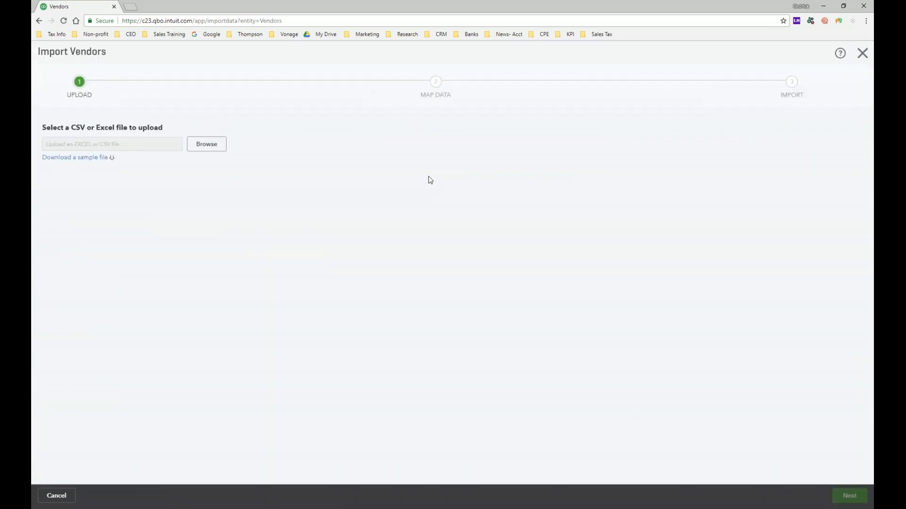
{"action": "left_click", "coordinate": [207, 144]}
{"action": "left_click", "coordinate": [191, 89]}
{"action": "left_click", "coordinate": [377, 243]}
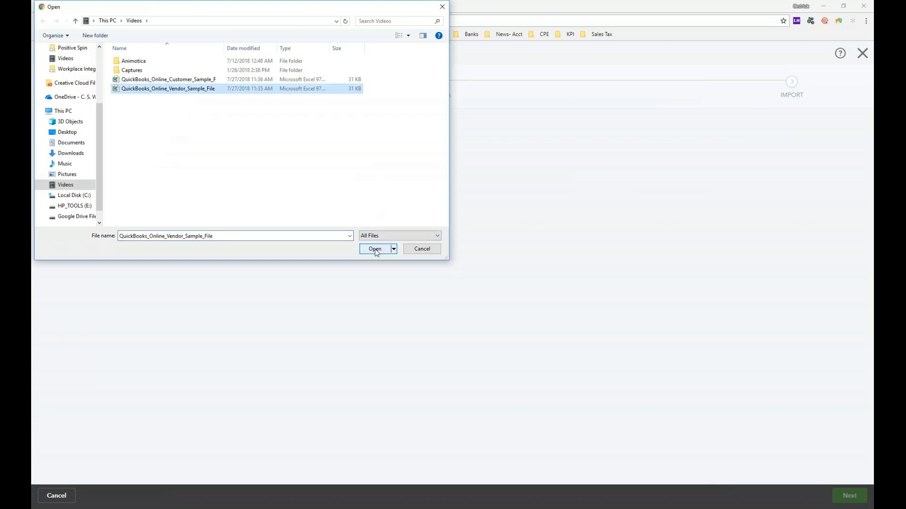
{"action": "left_click", "coordinate": [849, 495]}
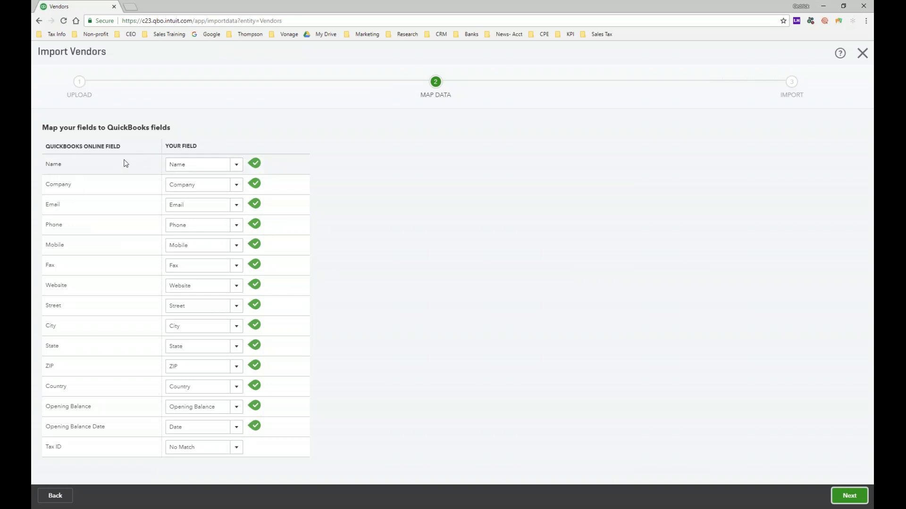
- Try mapping the QuickBooks Name field to the file's Company column and set it back to Name
{"action": "left_click", "coordinate": [240, 163]}
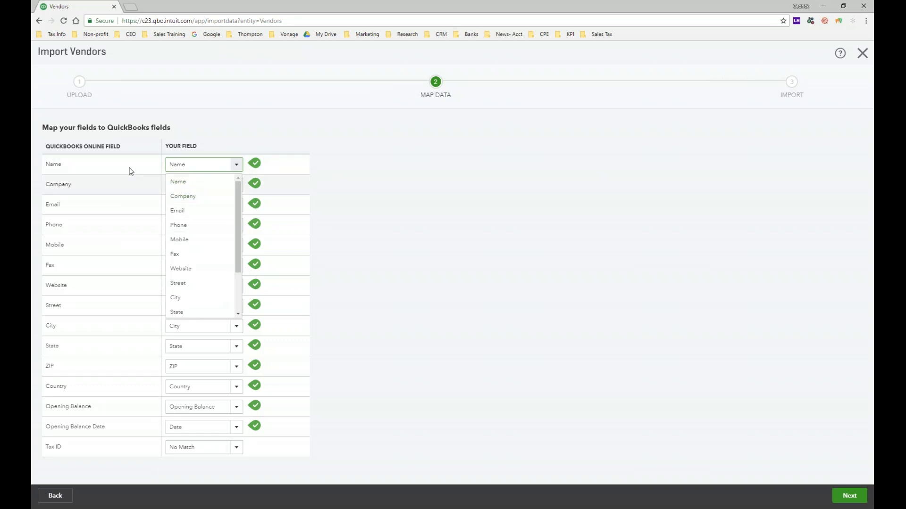
{"action": "left_click", "coordinate": [183, 196]}
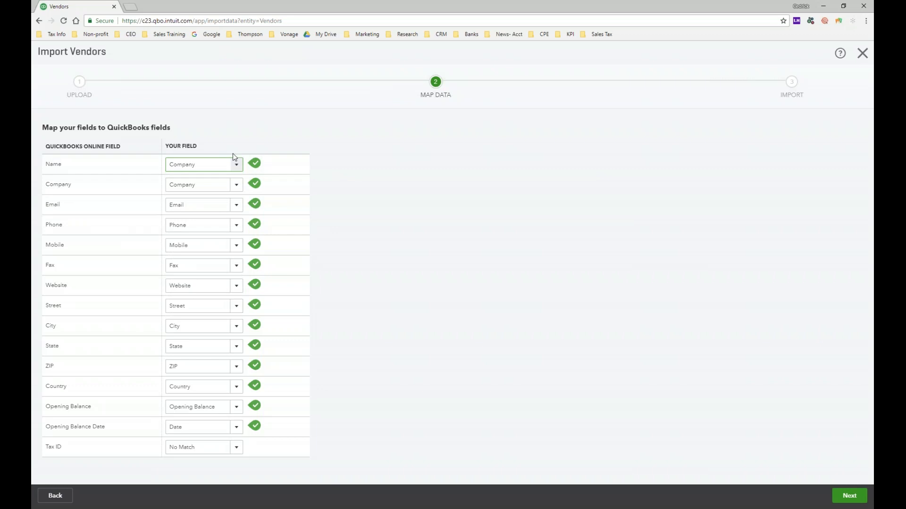
{"action": "left_click", "coordinate": [236, 164]}
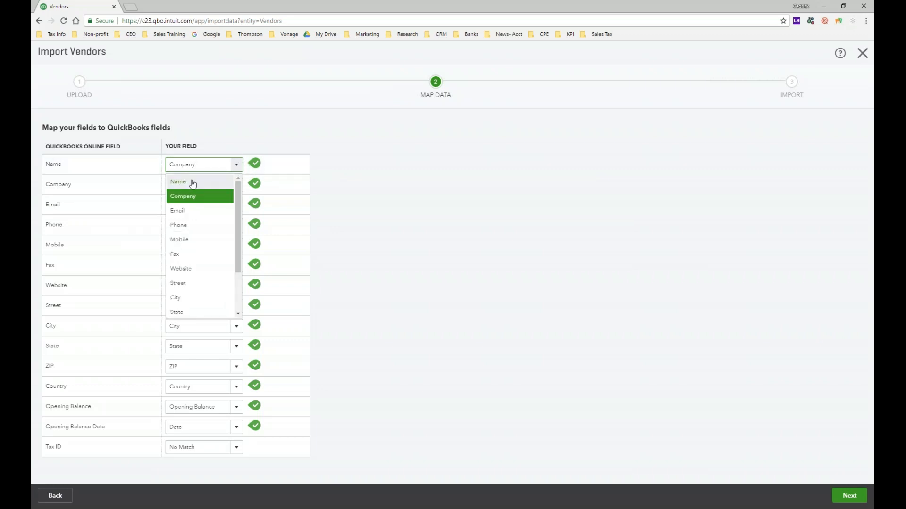
{"action": "left_click", "coordinate": [192, 183]}
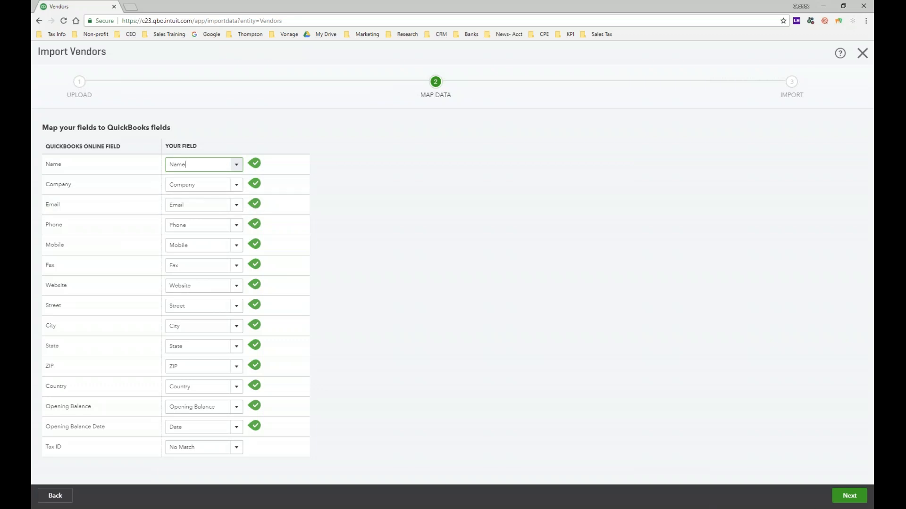
- Accept the field mapping, exclude the sample-data note in the last row, and try to import the remaining vendors
{"action": "left_click", "coordinate": [849, 496]}
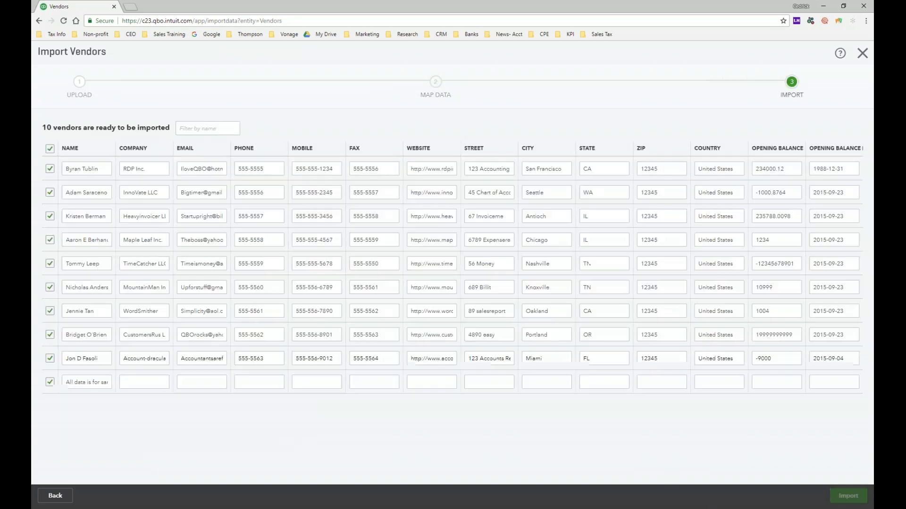
{"action": "left_click", "coordinate": [50, 382]}
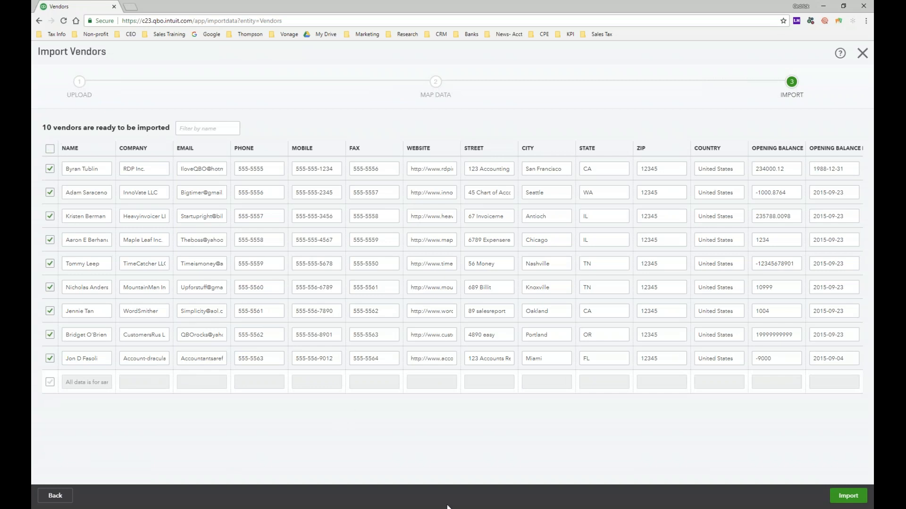
{"action": "left_click", "coordinate": [848, 495]}
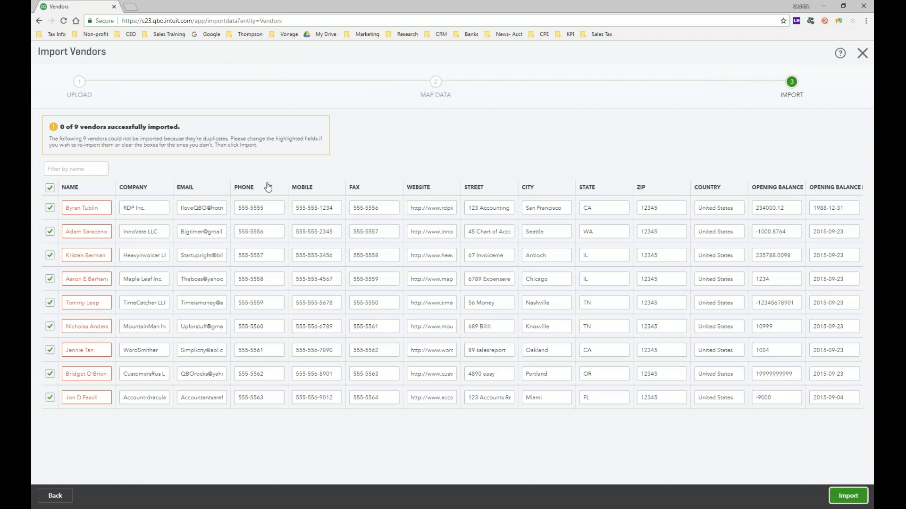
- Leave the vendor import without saving and look through the vendors list for the sample file's vendors
{"action": "left_click", "coordinate": [863, 53]}
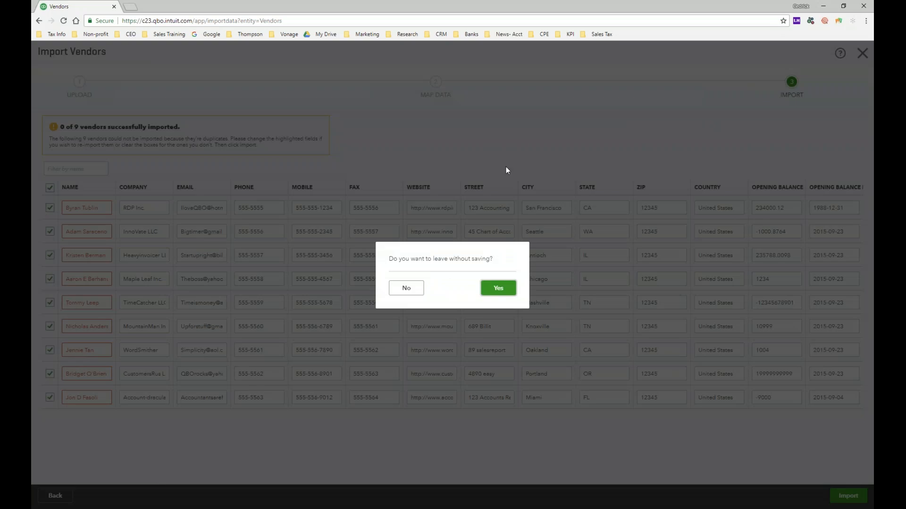
{"action": "left_click", "coordinate": [494, 288]}
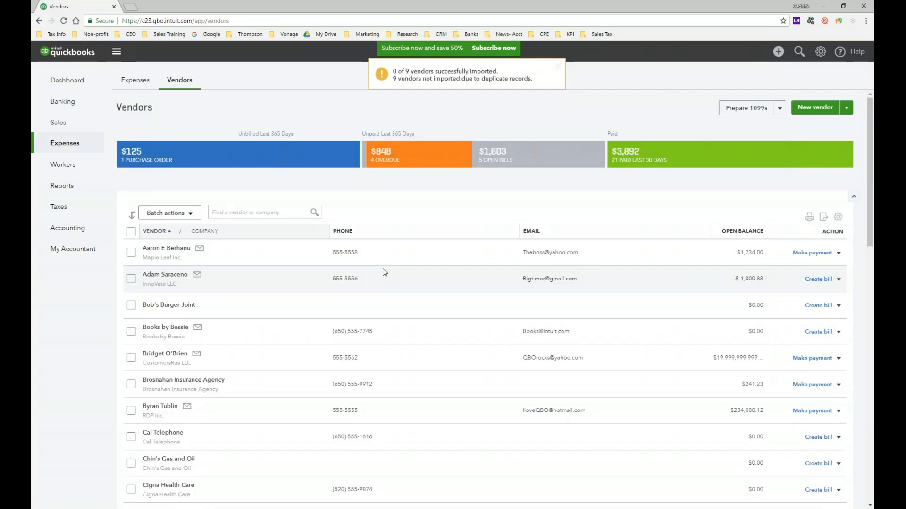
{"action": "scroll", "coordinate": [194, 264], "scroll_direction": "down", "scroll_amount": 3}
{"action": "scroll", "coordinate": [249, 289], "scroll_direction": "down", "scroll_amount": 12}
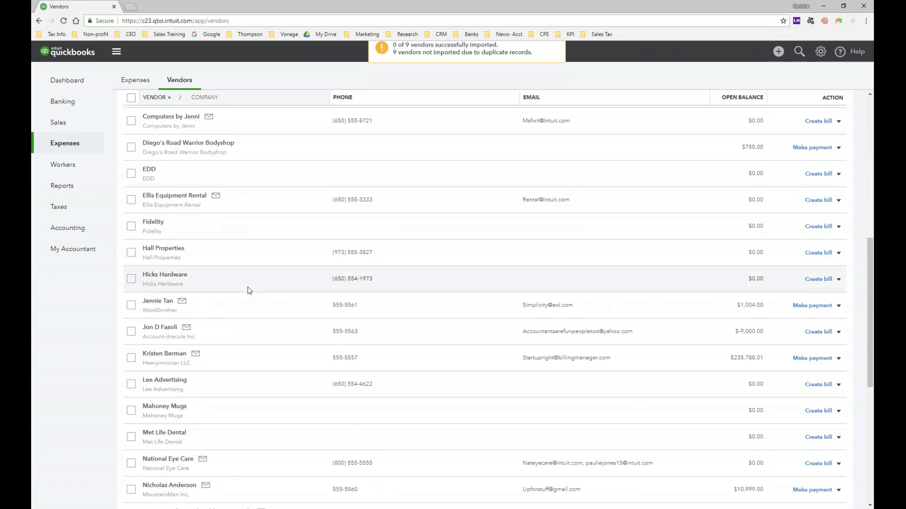
{"action": "scroll", "coordinate": [249, 290], "scroll_direction": "up", "scroll_amount": 15}
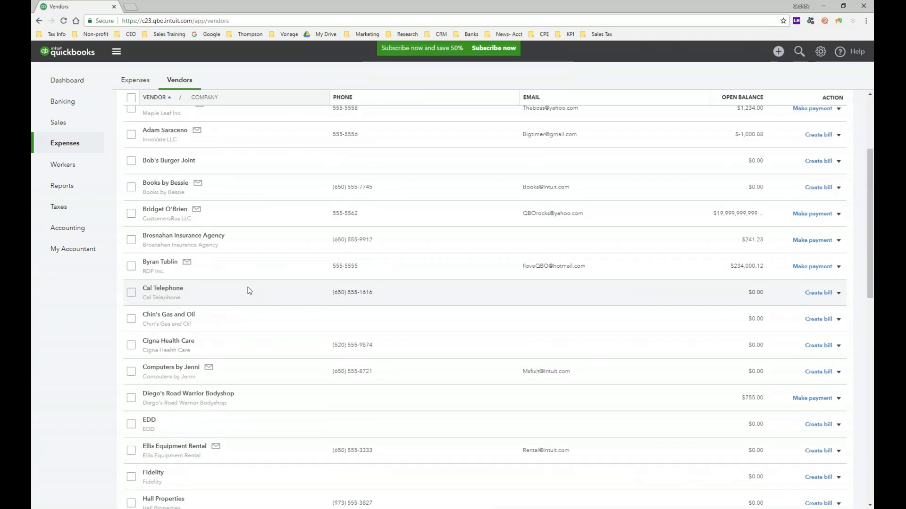